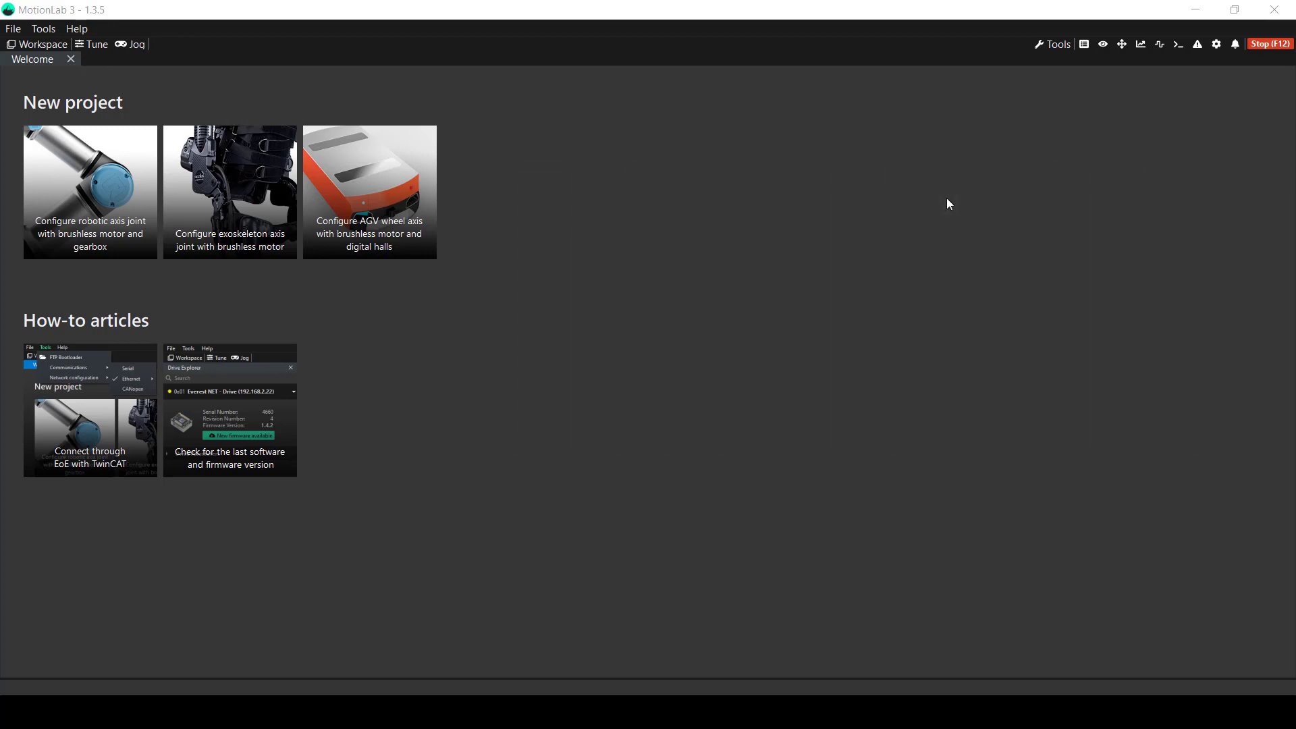
Step: Open the Drive Explorer, widen it so the drive details fit, and expand the Axis 1 parameter groups
{"action": "left_click", "coordinate": [1085, 45]}
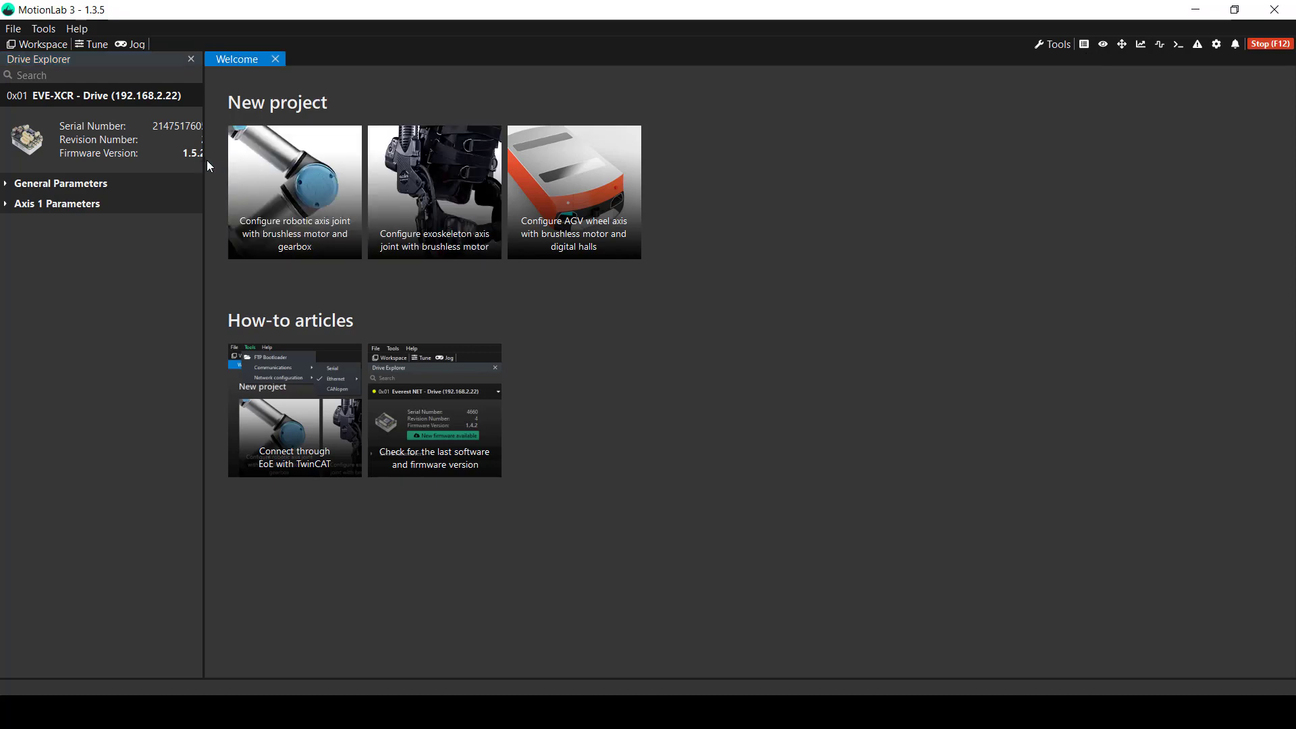
{"action": "left_click", "coordinate": [200, 165]}
{"action": "left_click_drag", "start_coordinate": [203, 162], "coordinate": [317, 162]}
{"action": "left_click", "coordinate": [115, 74]}
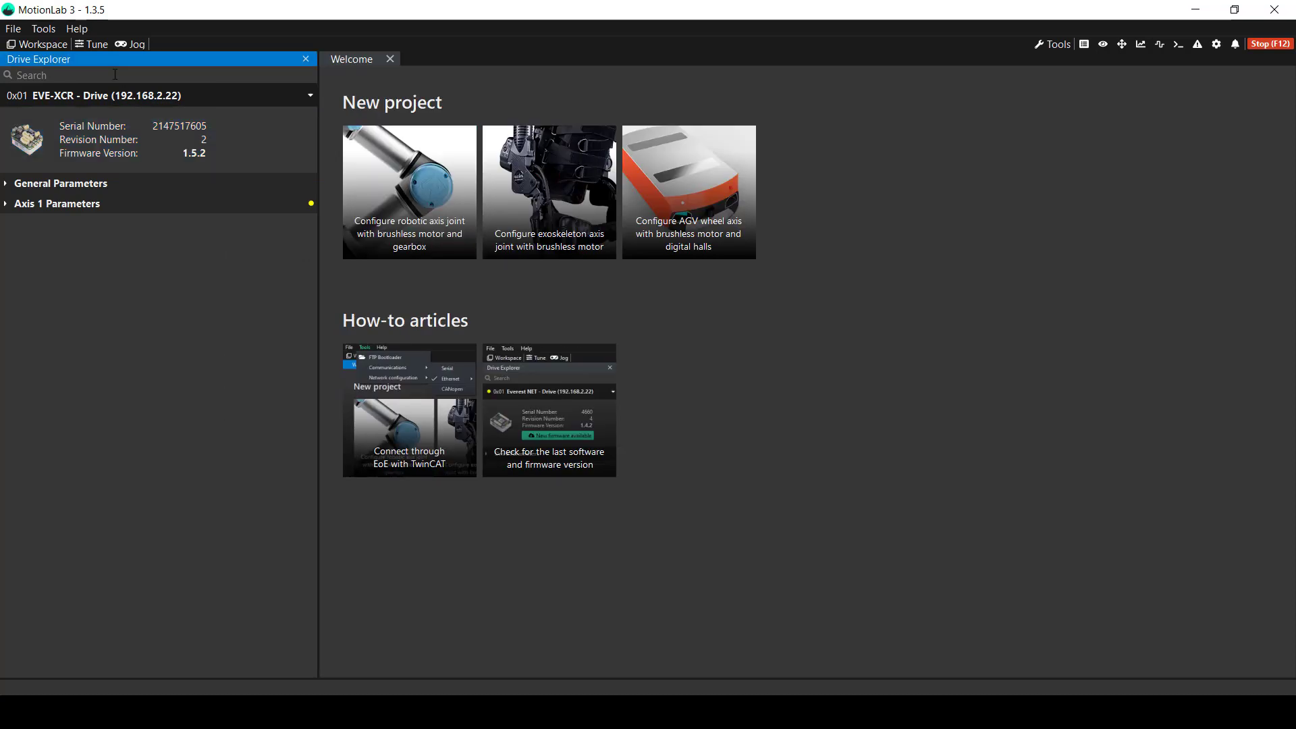
{"action": "left_click", "coordinate": [75, 209]}
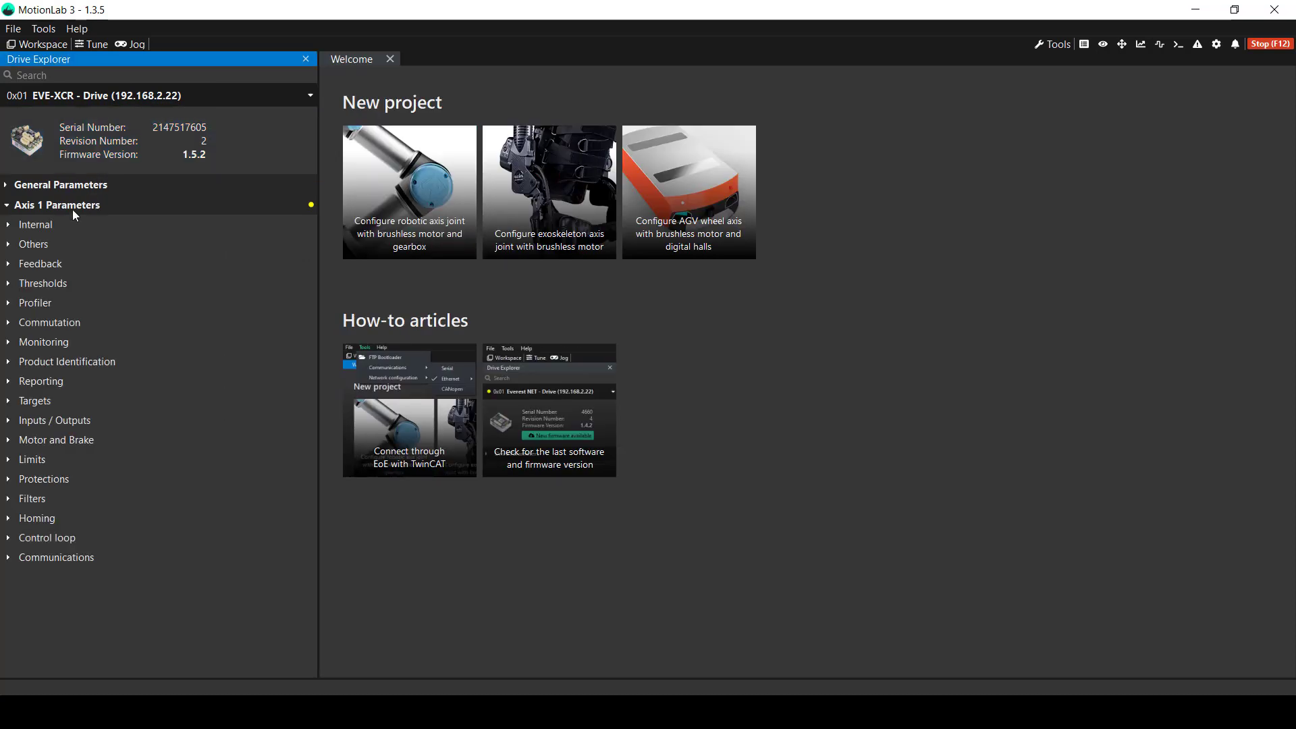
Step: Filter the parameters by "sensor", set the reference feedback sensor to 3, and check the commutation feedback sensor
{"action": "left_click", "coordinate": [118, 81]}
{"action": "type", "text": "sensor"}
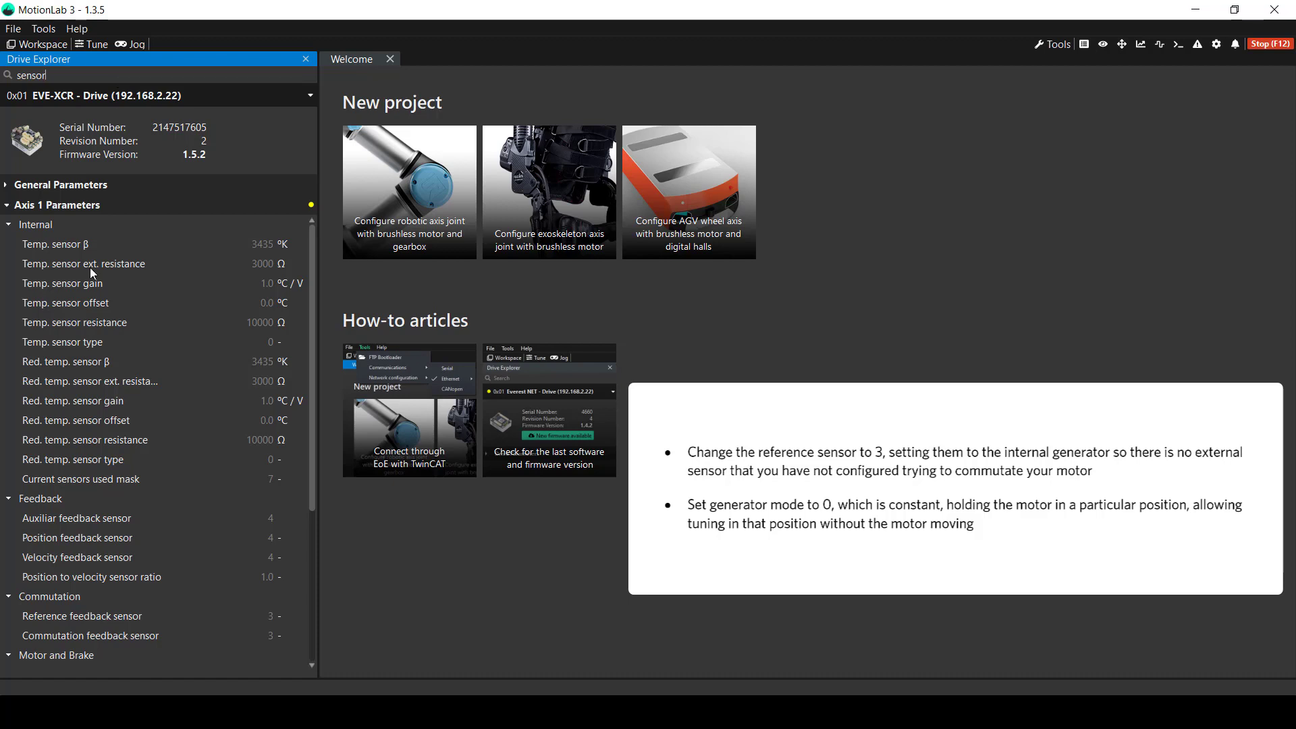
{"action": "left_click", "coordinate": [94, 620]}
{"action": "left_click", "coordinate": [255, 616]}
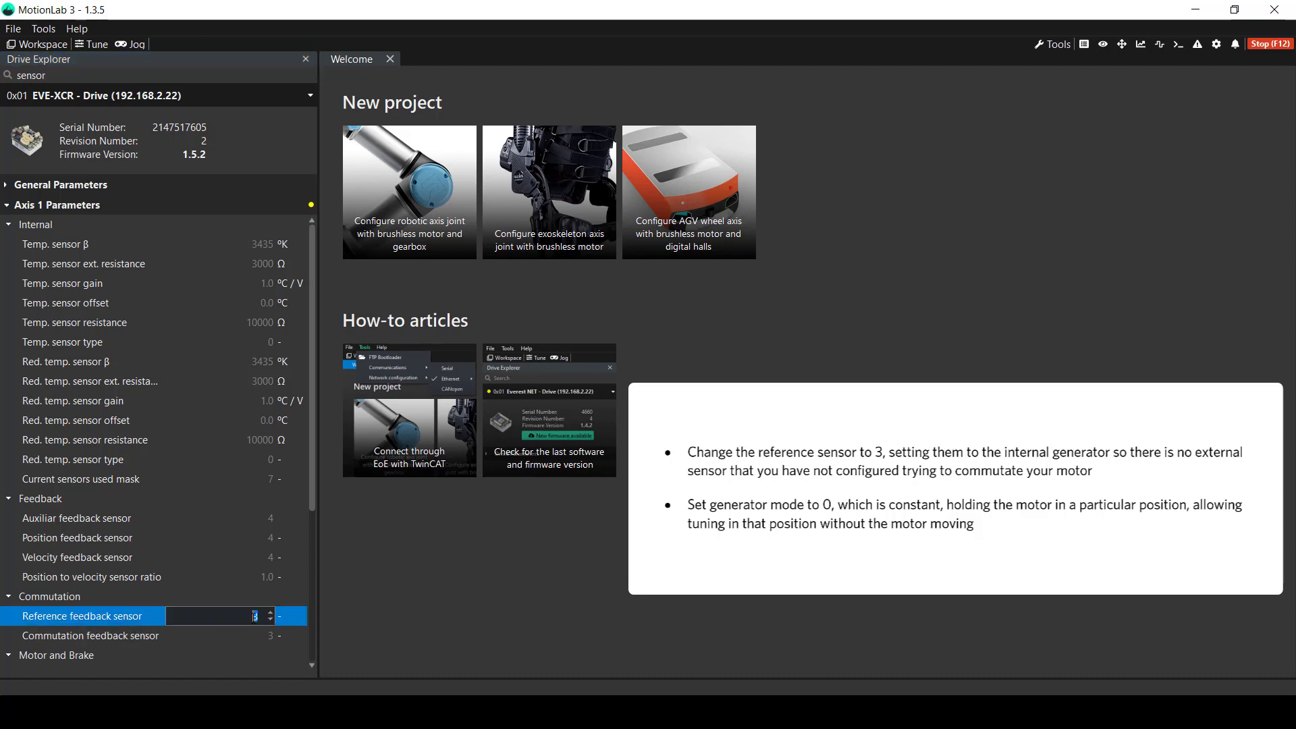
{"action": "key", "text": "Return"}
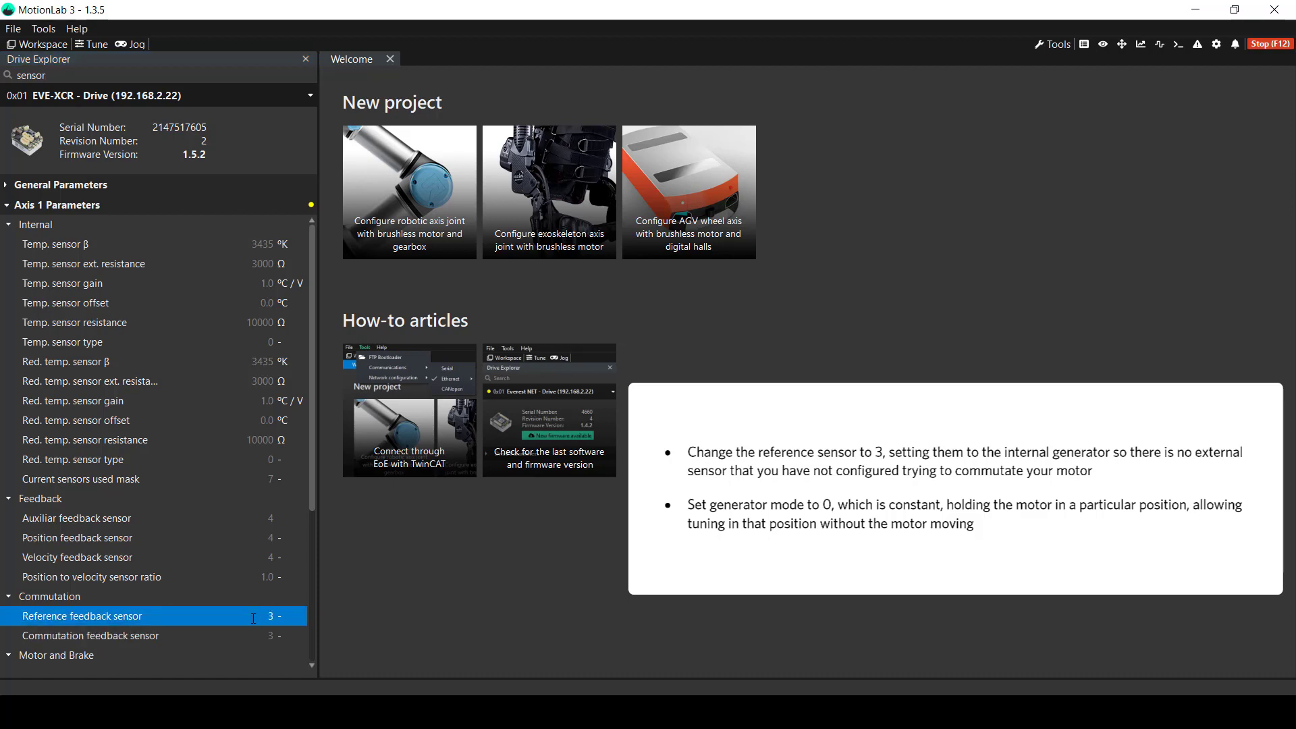
{"action": "left_click", "coordinate": [247, 636]}
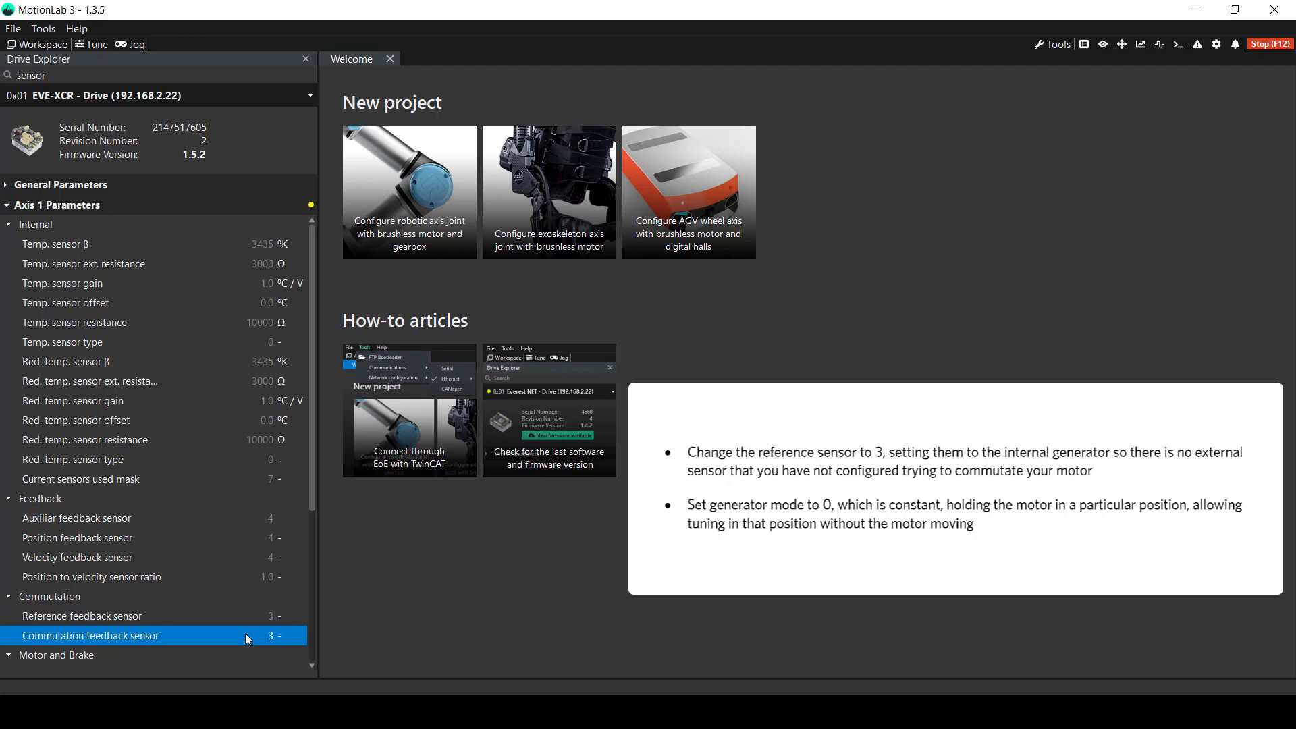
Step: Filter the drive parameters by "generator" and check the Generator mode setting
{"action": "left_click", "coordinate": [180, 76]}
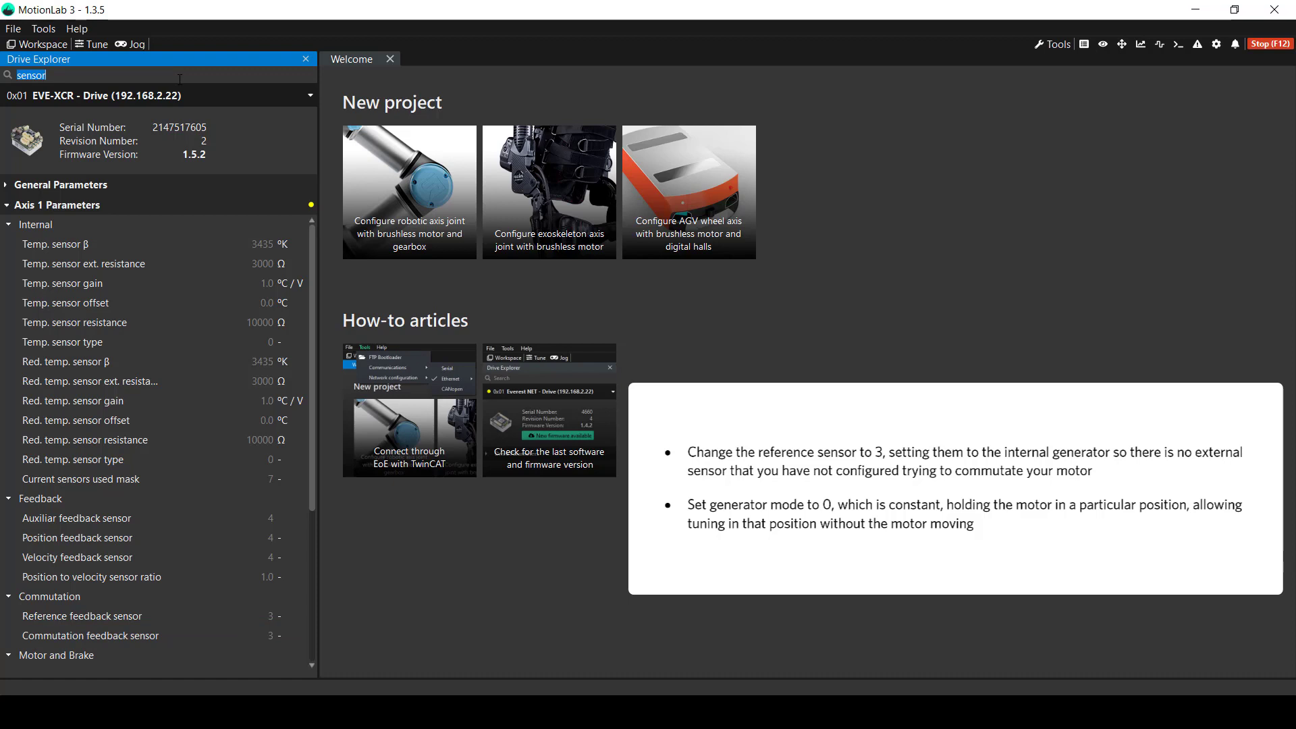
{"action": "type", "text": "generad"}
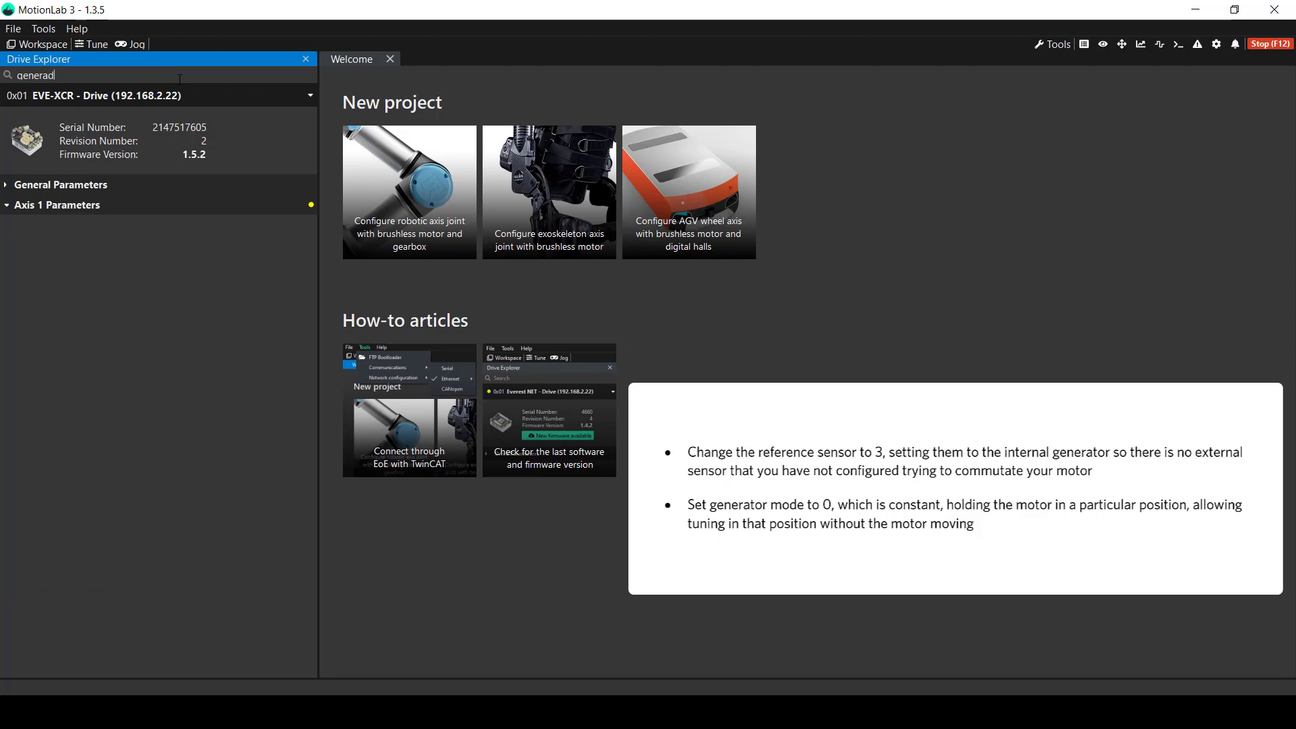
{"action": "key", "text": "BackSpace"}
{"action": "type", "text": "tor"}
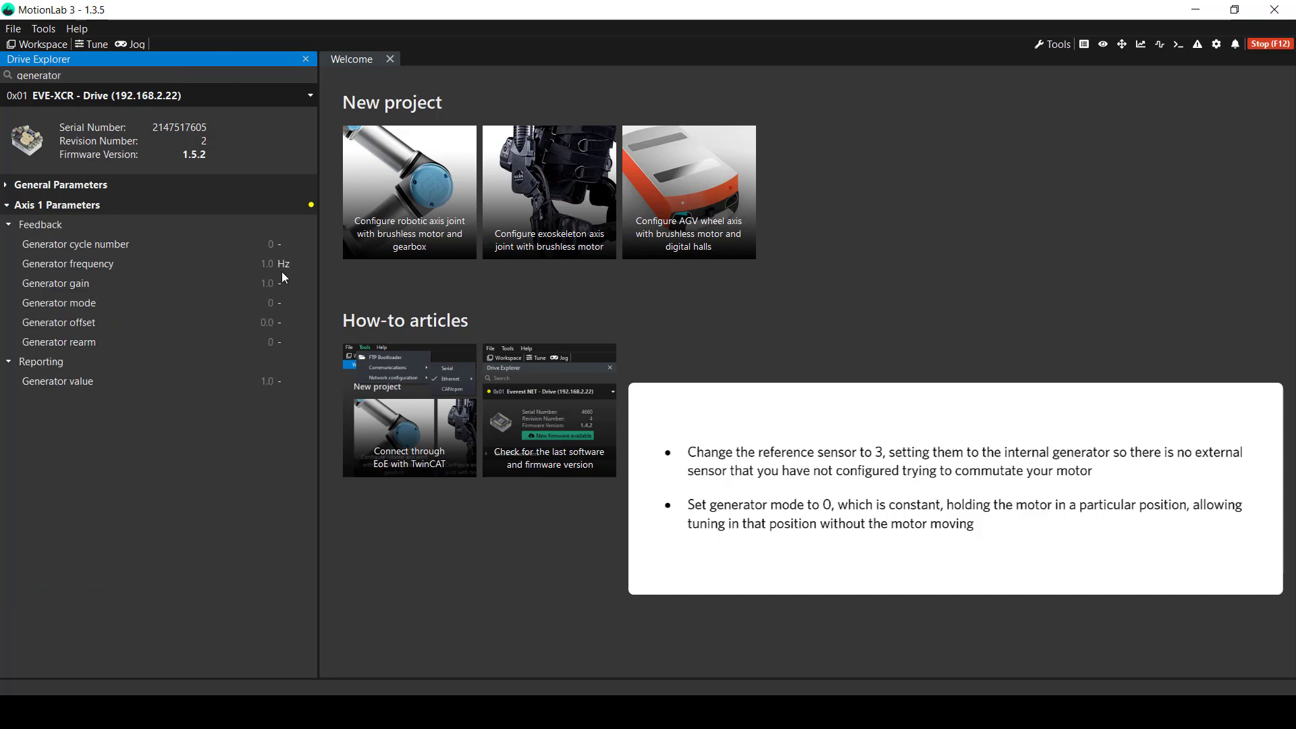
{"action": "left_click", "coordinate": [290, 305]}
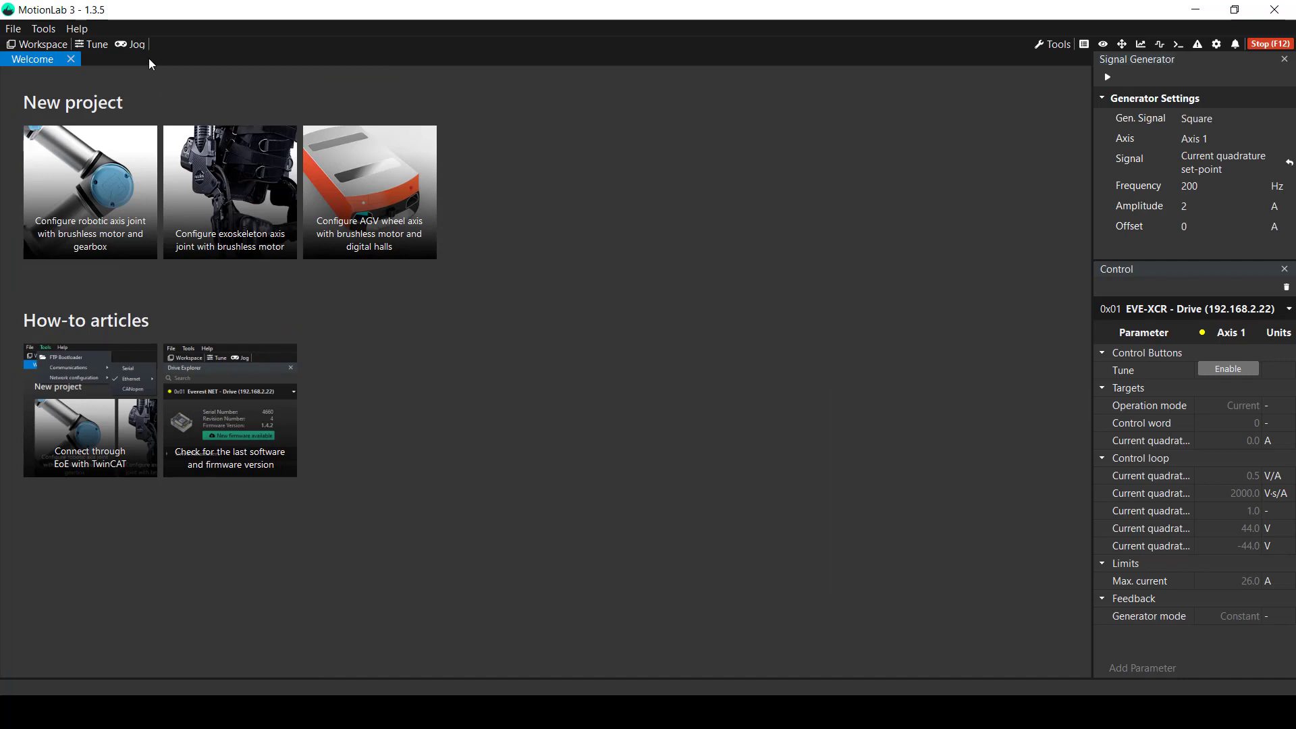
Step: Open Current Quadrature Tuning and set the current quadrature loop gains Kp, Ki and Kr to 0
{"action": "left_click", "coordinate": [98, 44]}
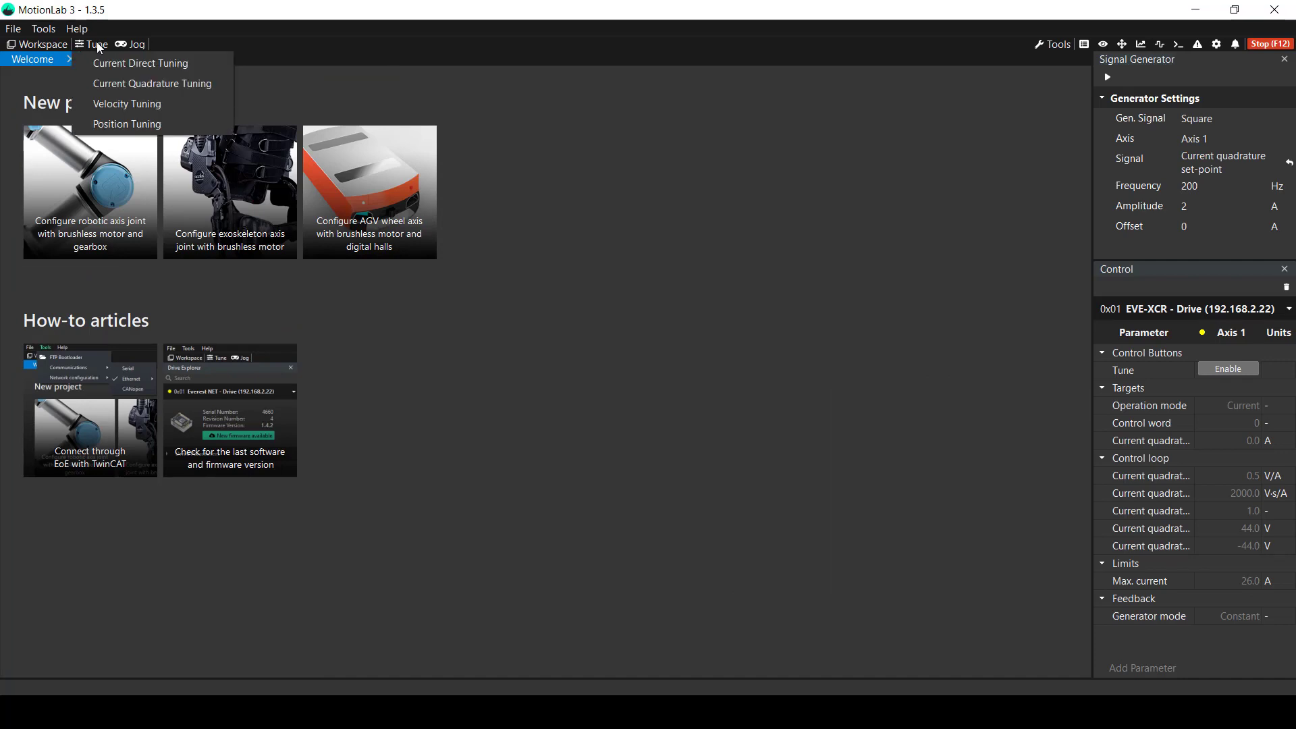
{"action": "left_click", "coordinate": [135, 84]}
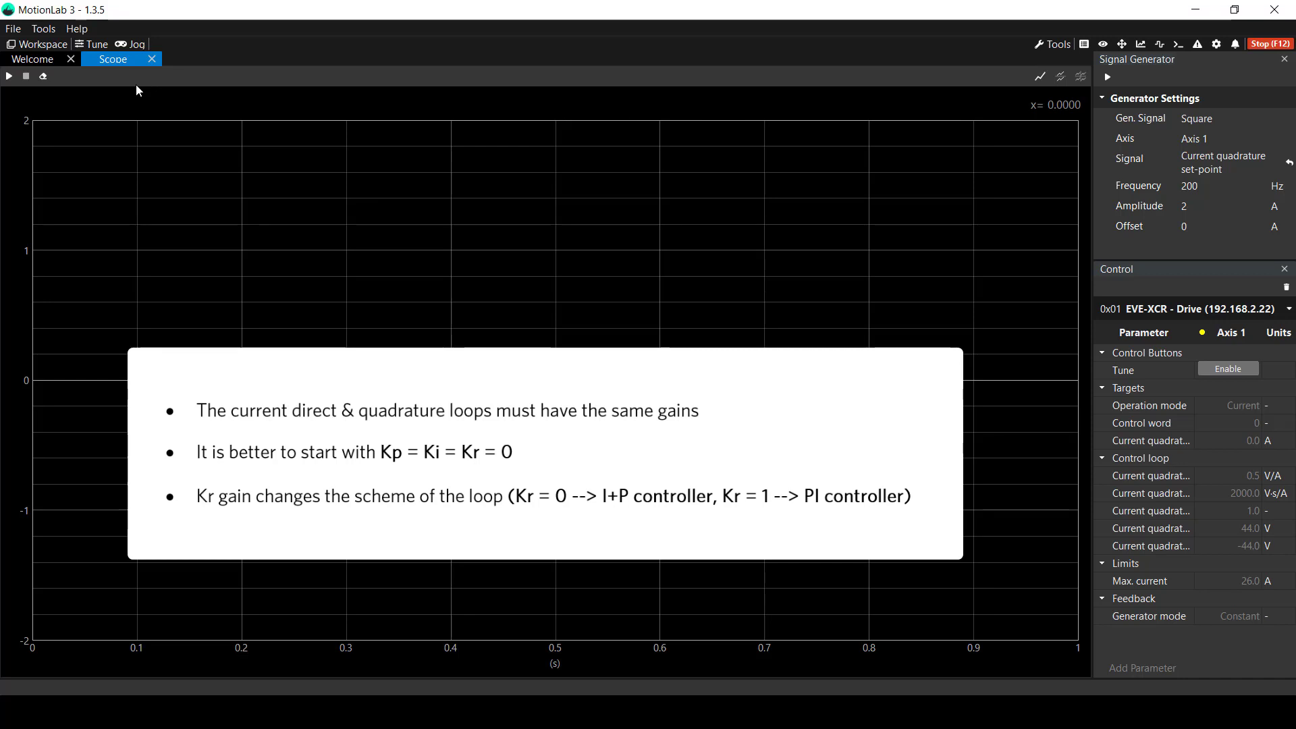
{"action": "double_click", "coordinate": [1241, 475]}
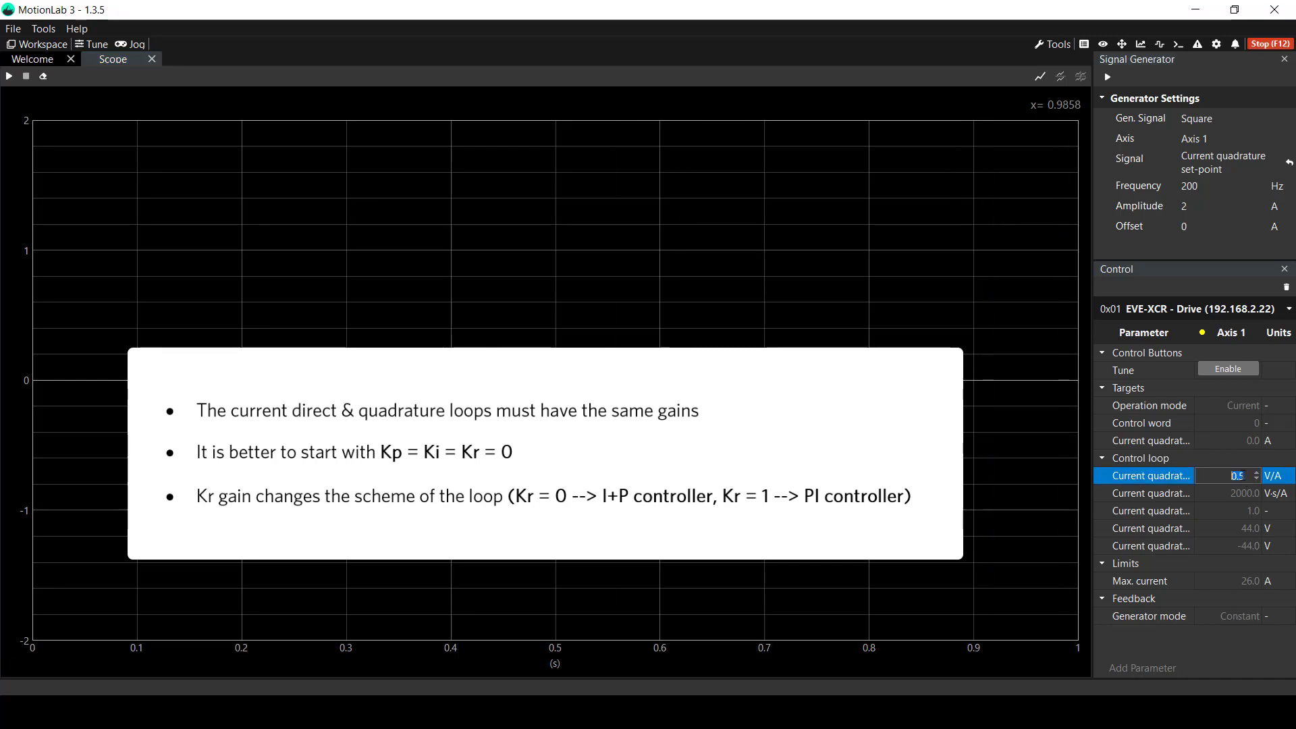
{"action": "type", "text": "0"}
{"action": "double_click", "coordinate": [1241, 494]}
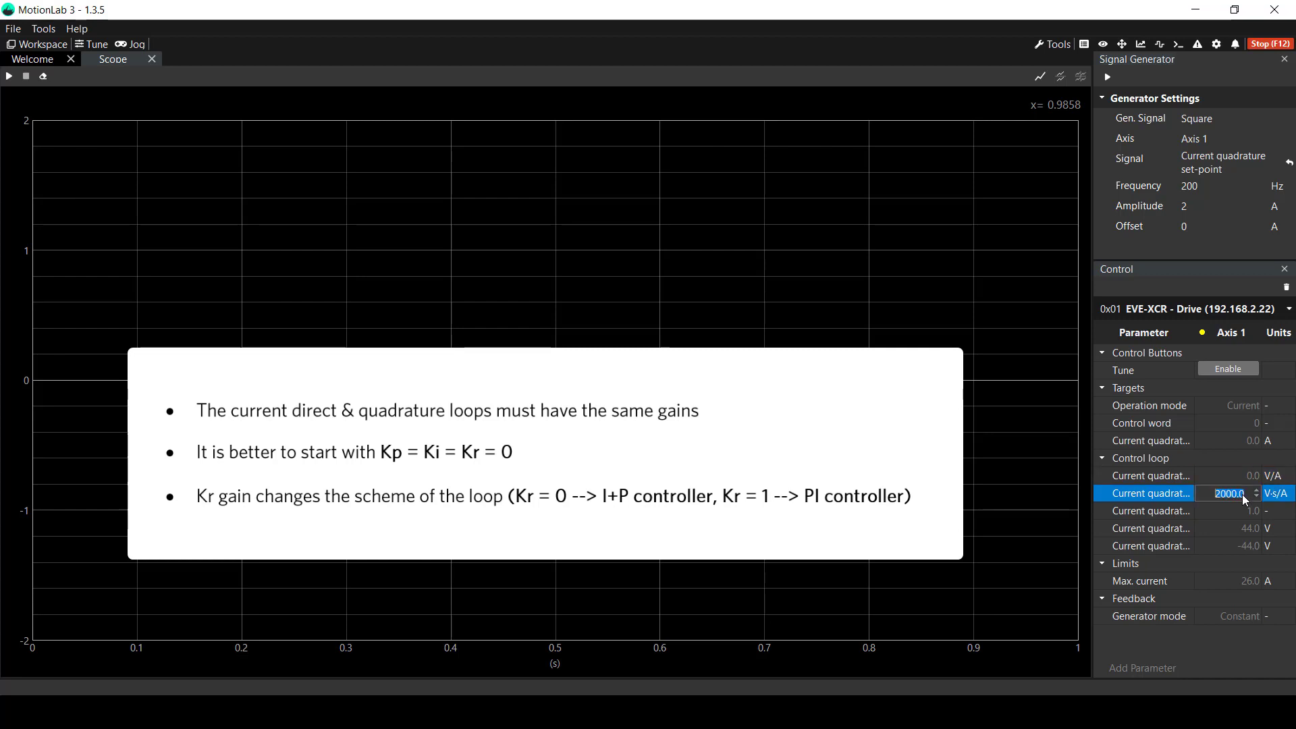
{"action": "type", "text": "0"}
{"action": "double_click", "coordinate": [1245, 510]}
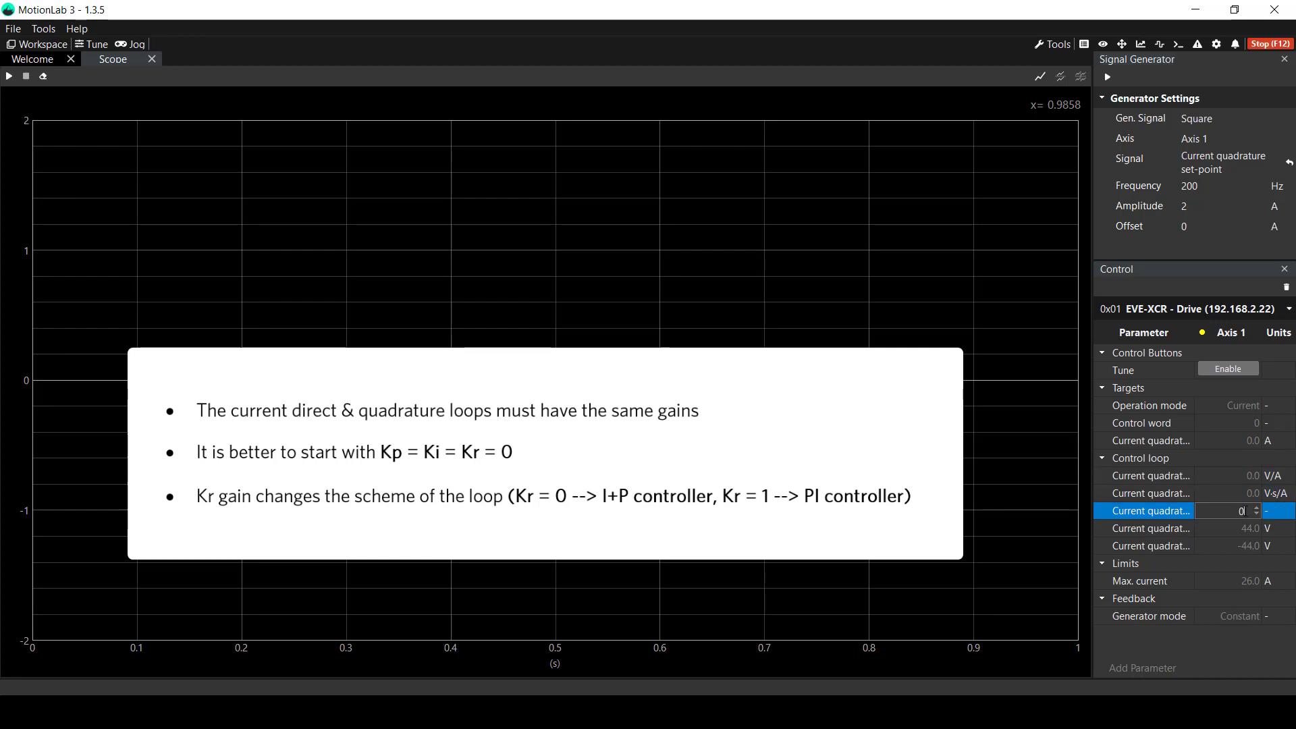
{"action": "type", "text": "0"}
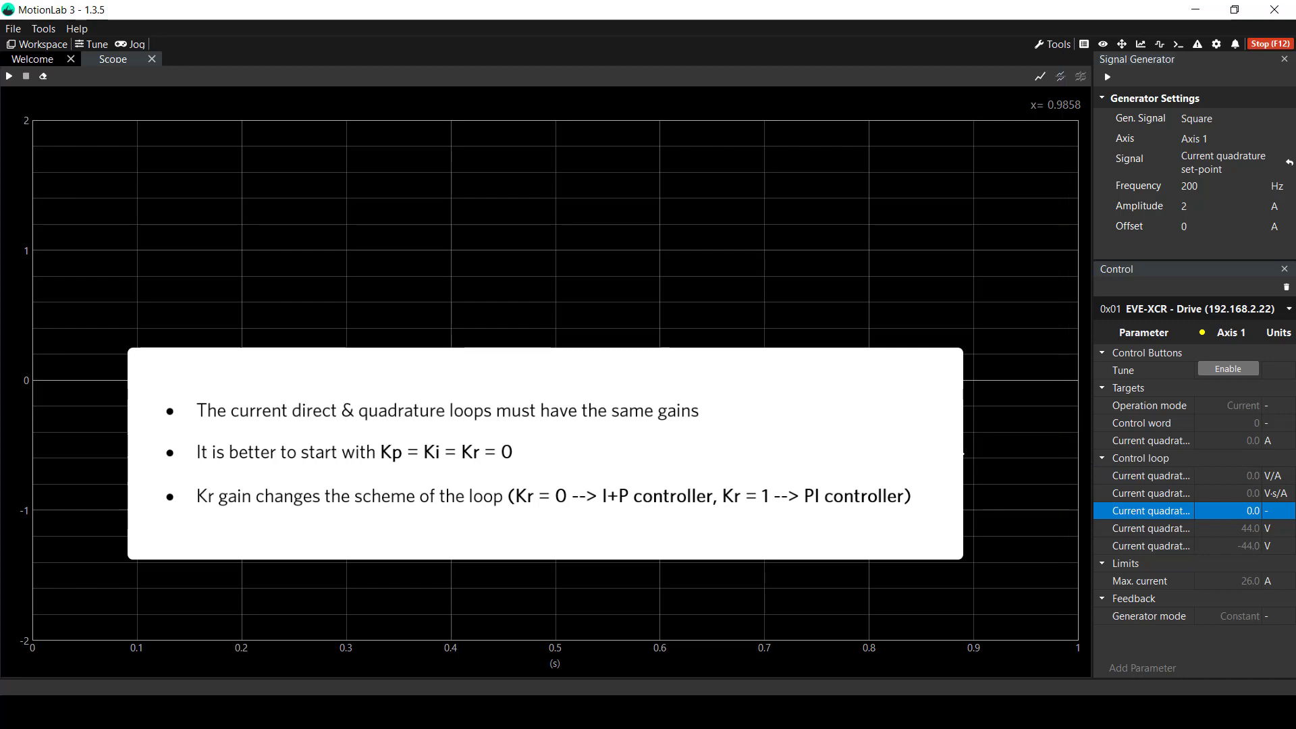
Step: Widen the tuning controls so the full parameter names fit, and set the current quadrature loop Kr to 1
{"action": "left_click_drag", "start_coordinate": [1093, 467], "coordinate": [1000, 467]}
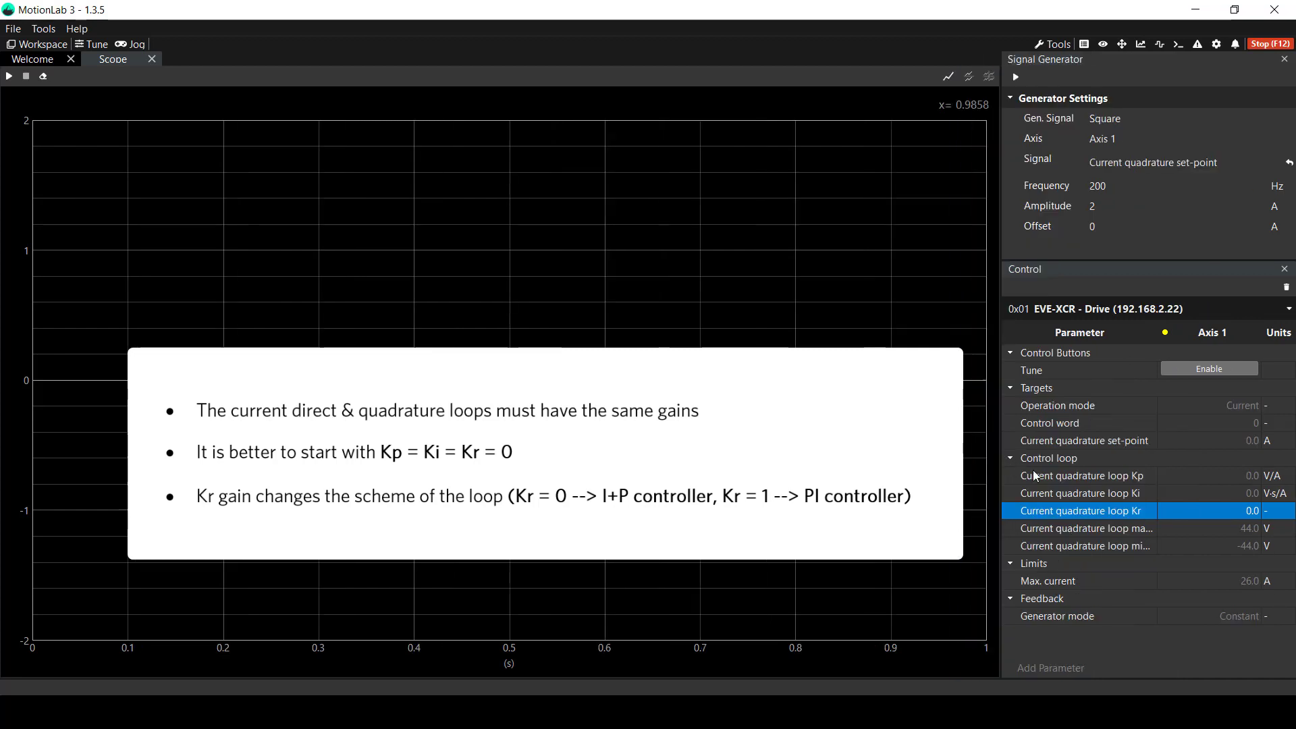
{"action": "left_click", "coordinate": [1126, 477]}
{"action": "left_click", "coordinate": [1116, 490]}
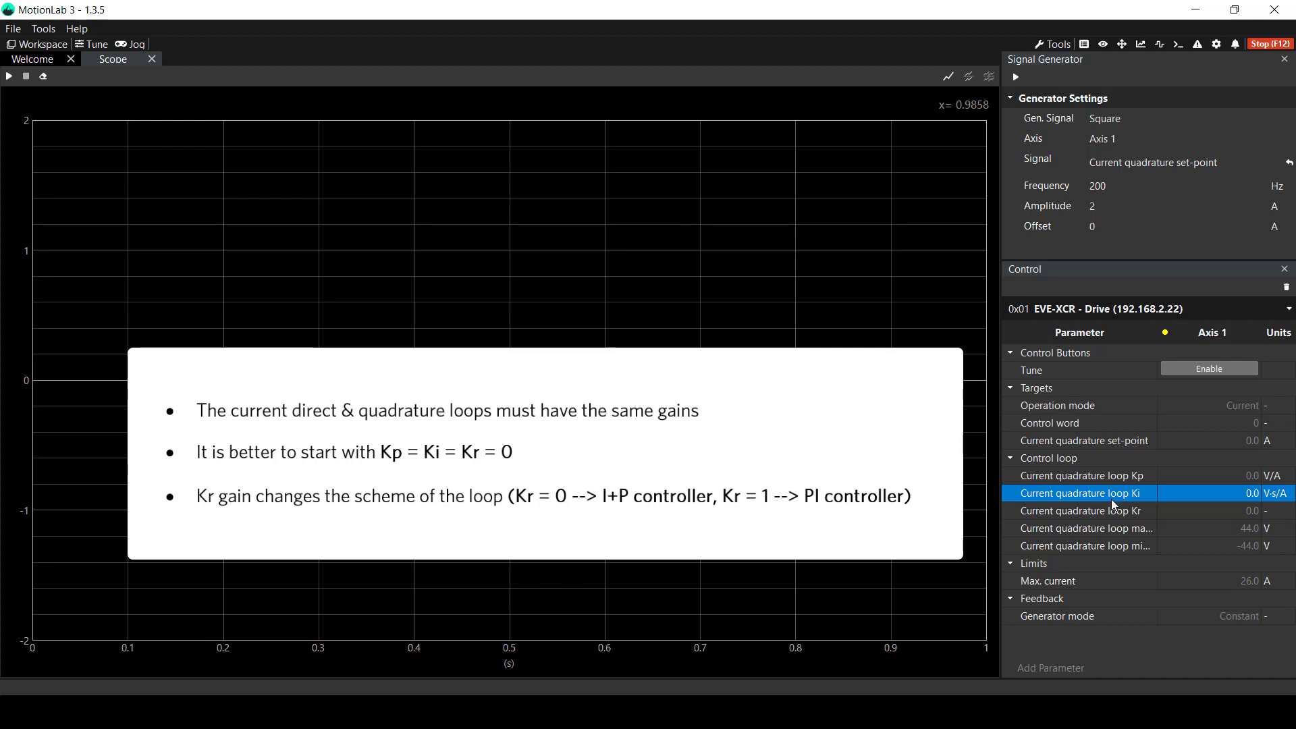
{"action": "left_click", "coordinate": [1108, 512]}
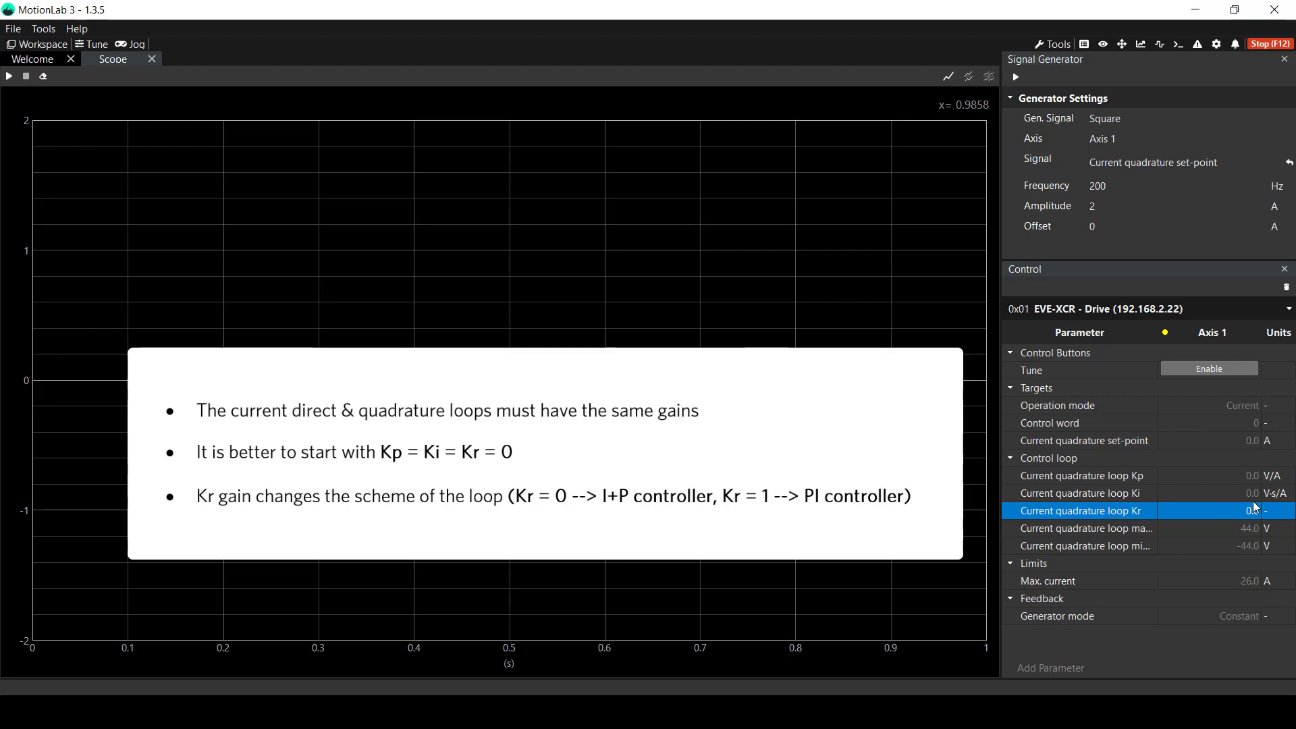
{"action": "double_click", "coordinate": [1239, 516]}
{"action": "type", "text": "1"}
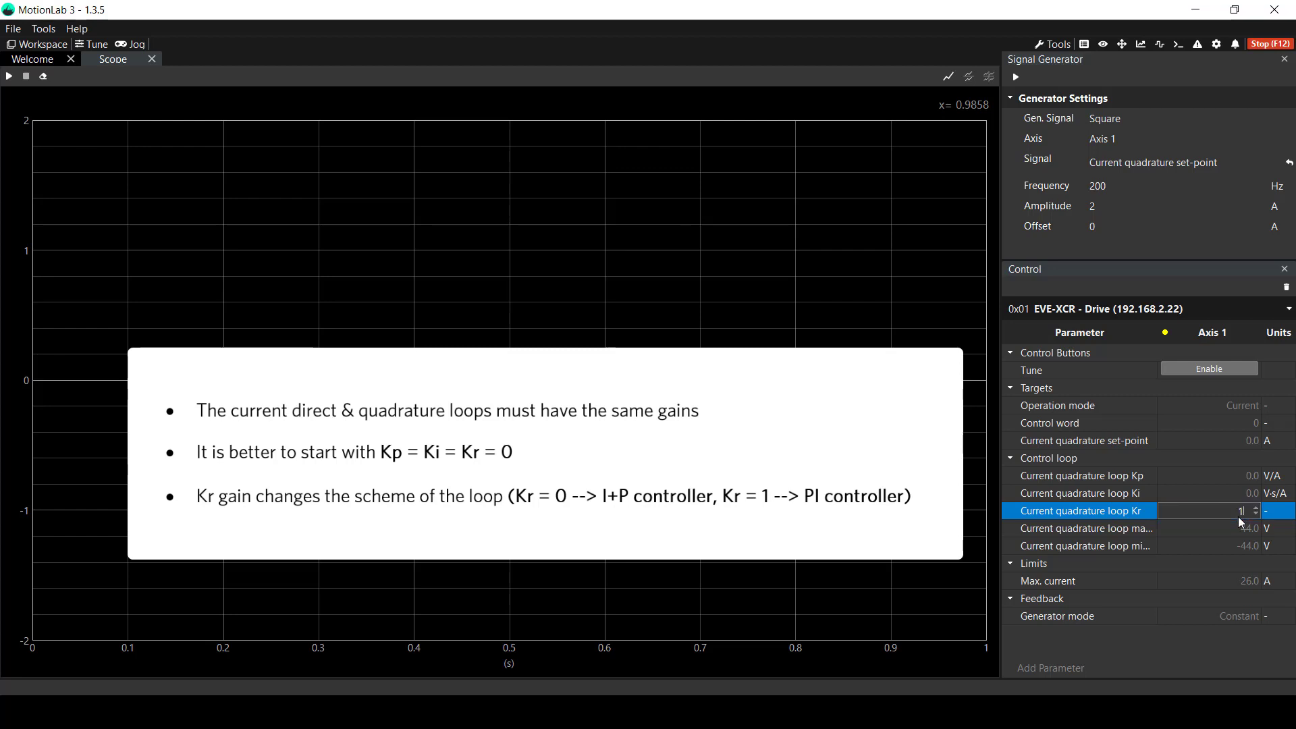
{"action": "key", "text": "Return"}
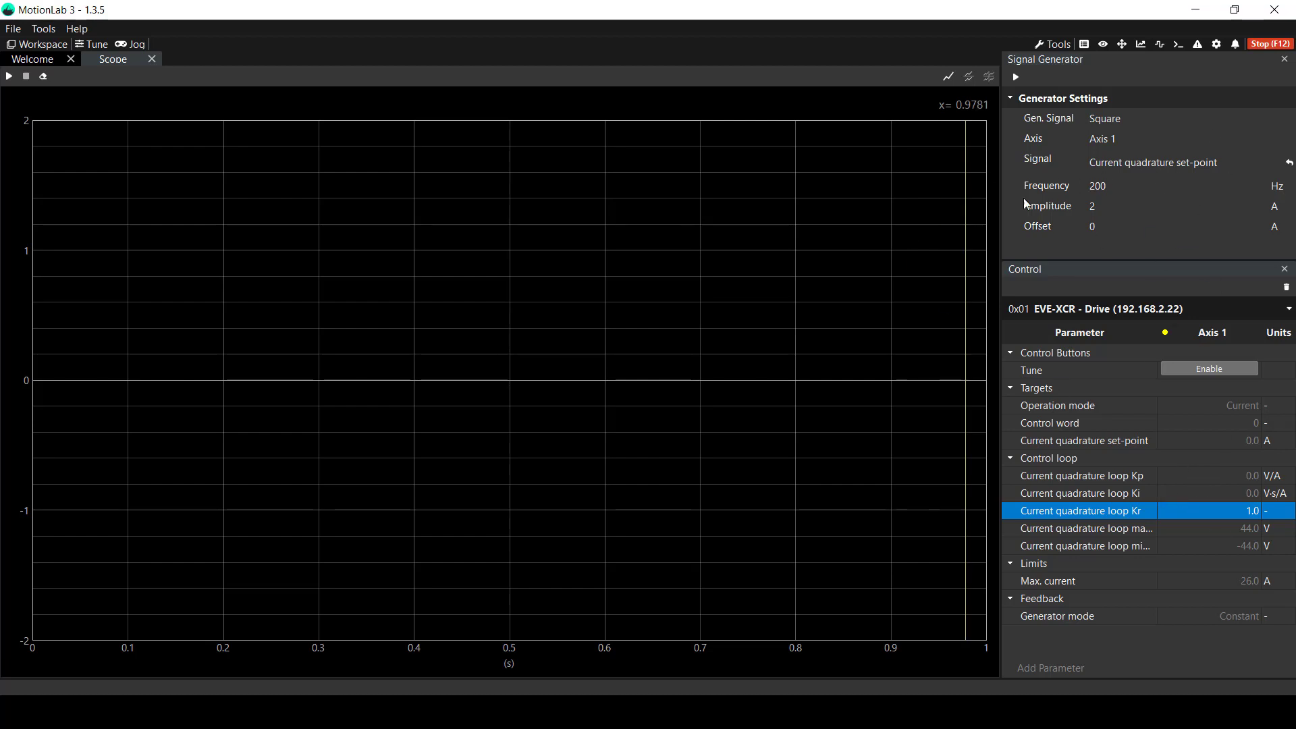
Step: Enable tuning on Axis 1 and set the current quadrature loop Kp to 0.1 V/A and then 0.2 V/A
{"action": "left_click", "coordinate": [1179, 369]}
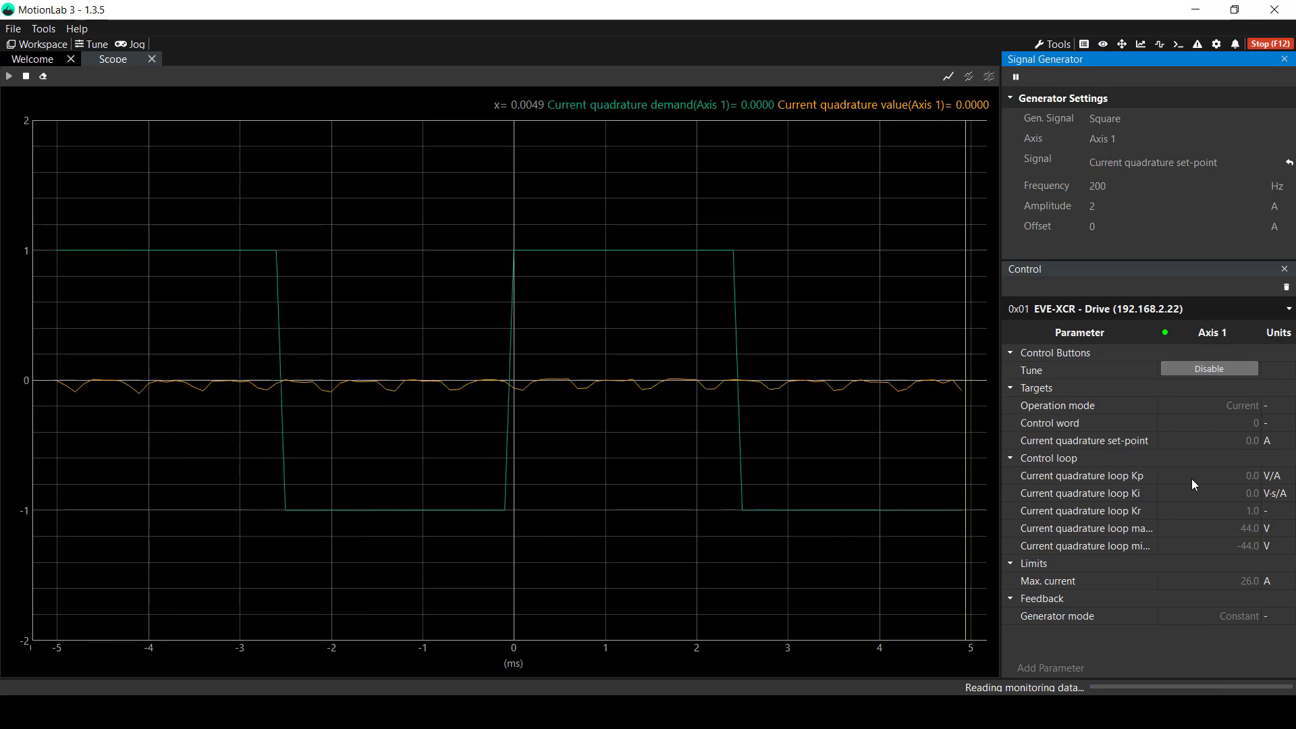
{"action": "double_click", "coordinate": [1192, 479]}
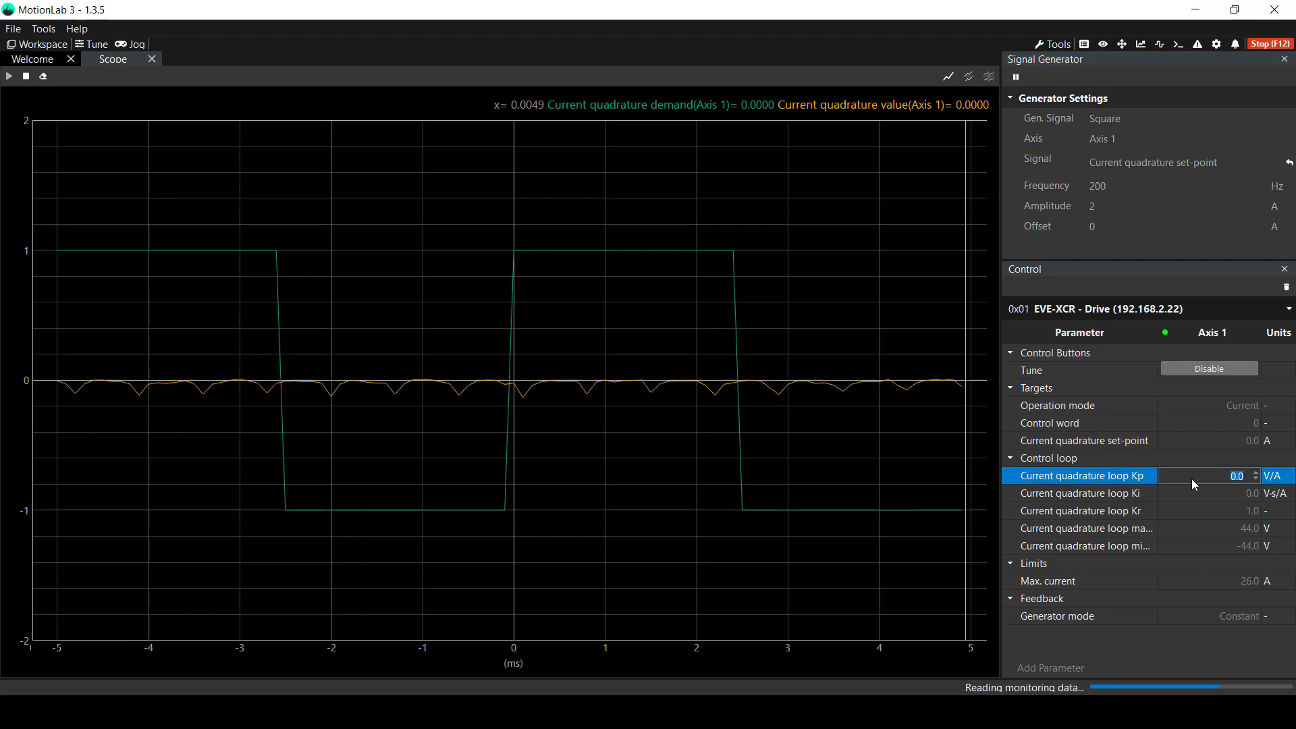
{"action": "type", "text": ".1"}
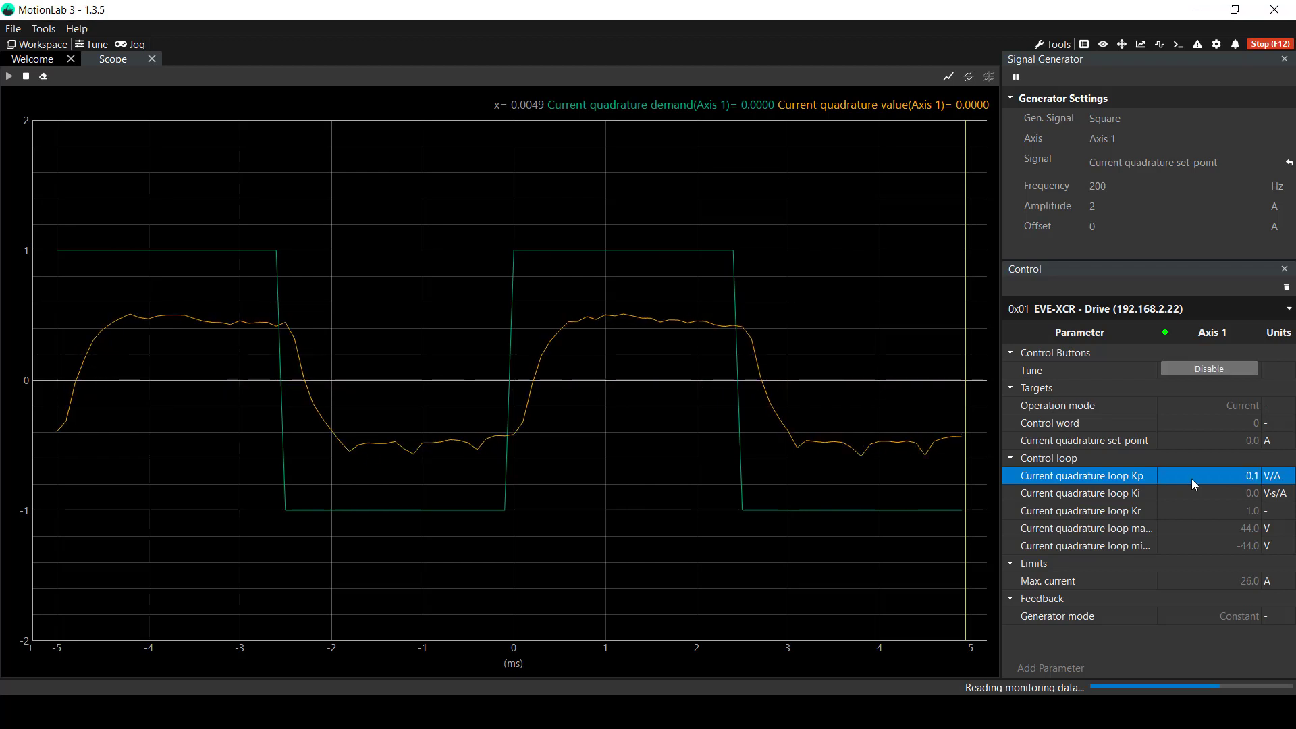
{"action": "key", "text": "Return"}
{"action": "type", "text": "0.2"}
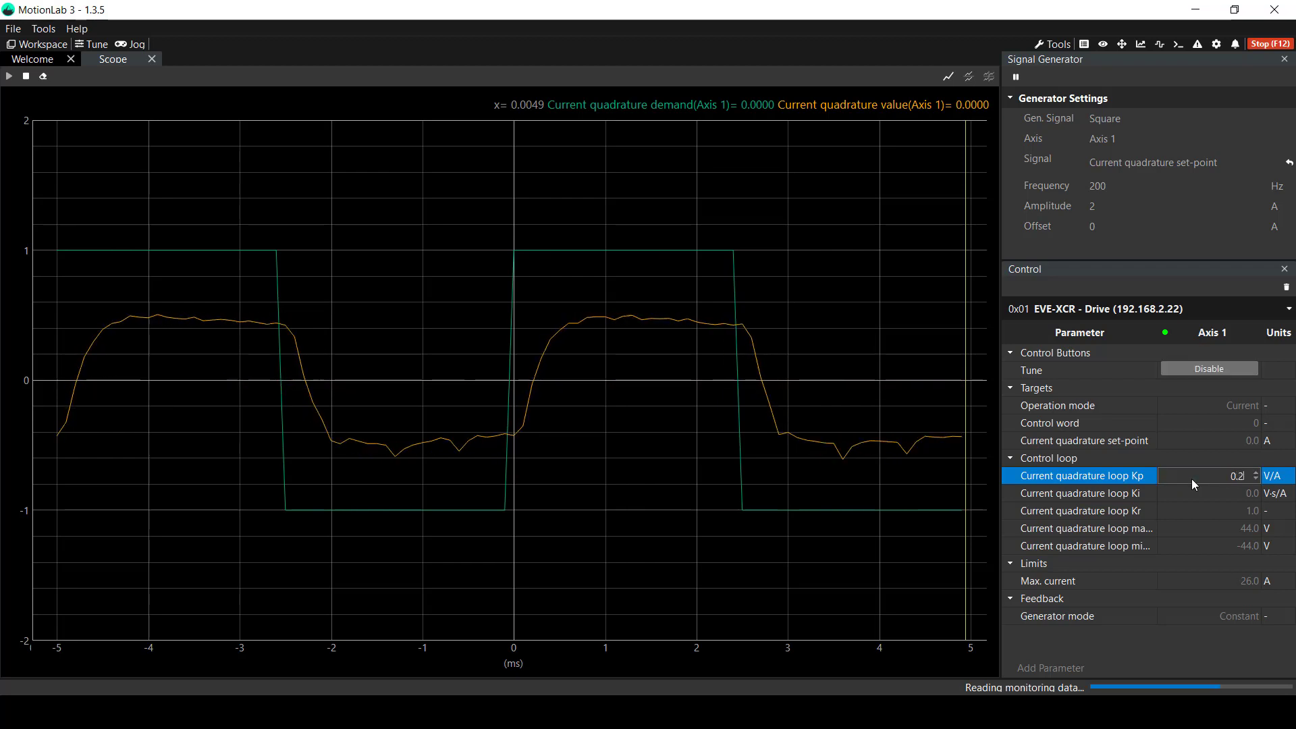
{"action": "key", "text": "Return"}
Step: Raise the current quadrature loop Kp in 0.1 V/A increments through 0.3 and 0.4 to 0.5 V/A
{"action": "double_click", "coordinate": [1189, 479]}
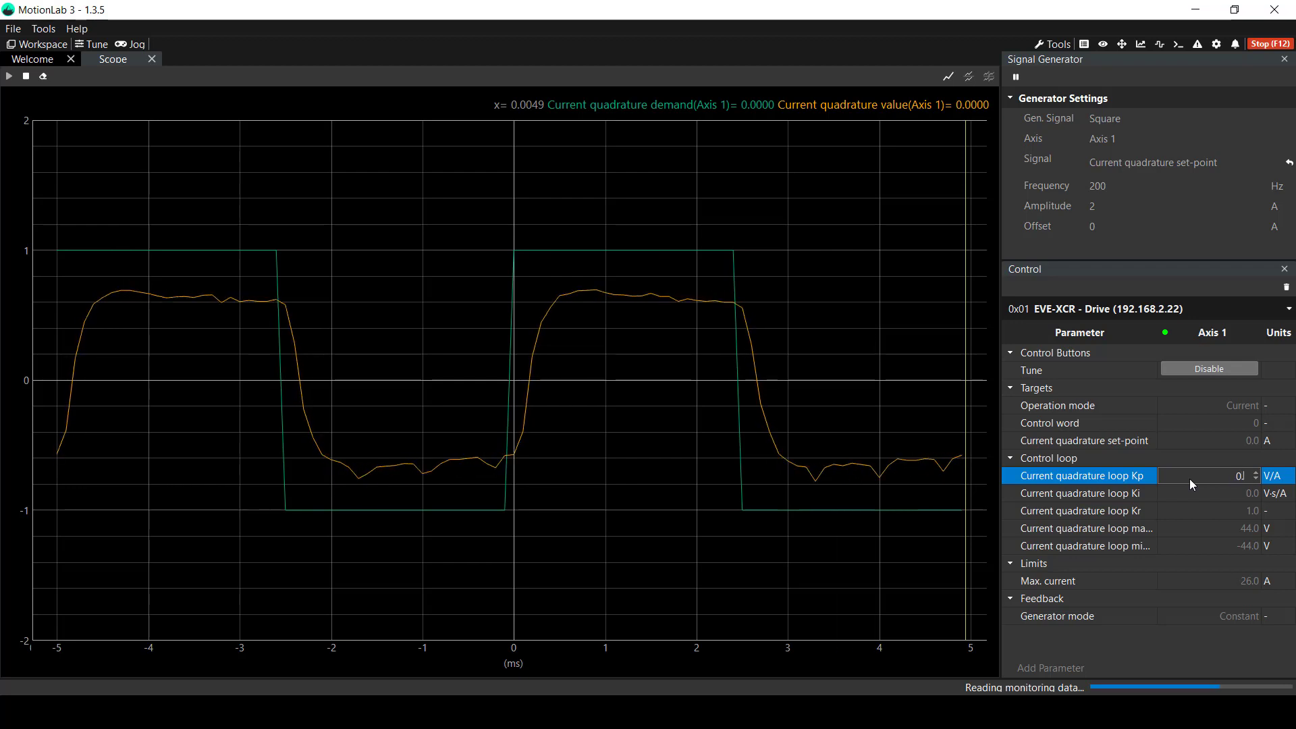
{"action": "type", "text": "0.3"}
{"action": "key", "text": "Return"}
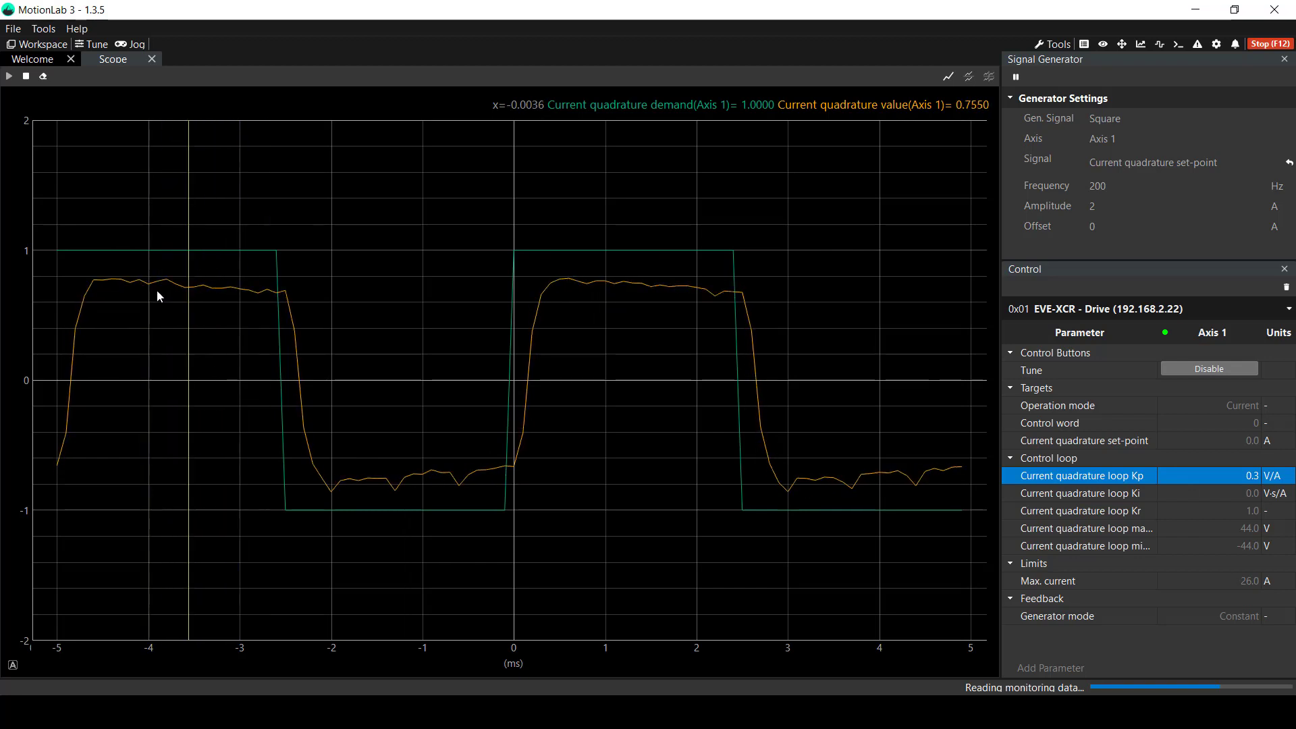
{"action": "left_click", "coordinate": [1222, 477]}
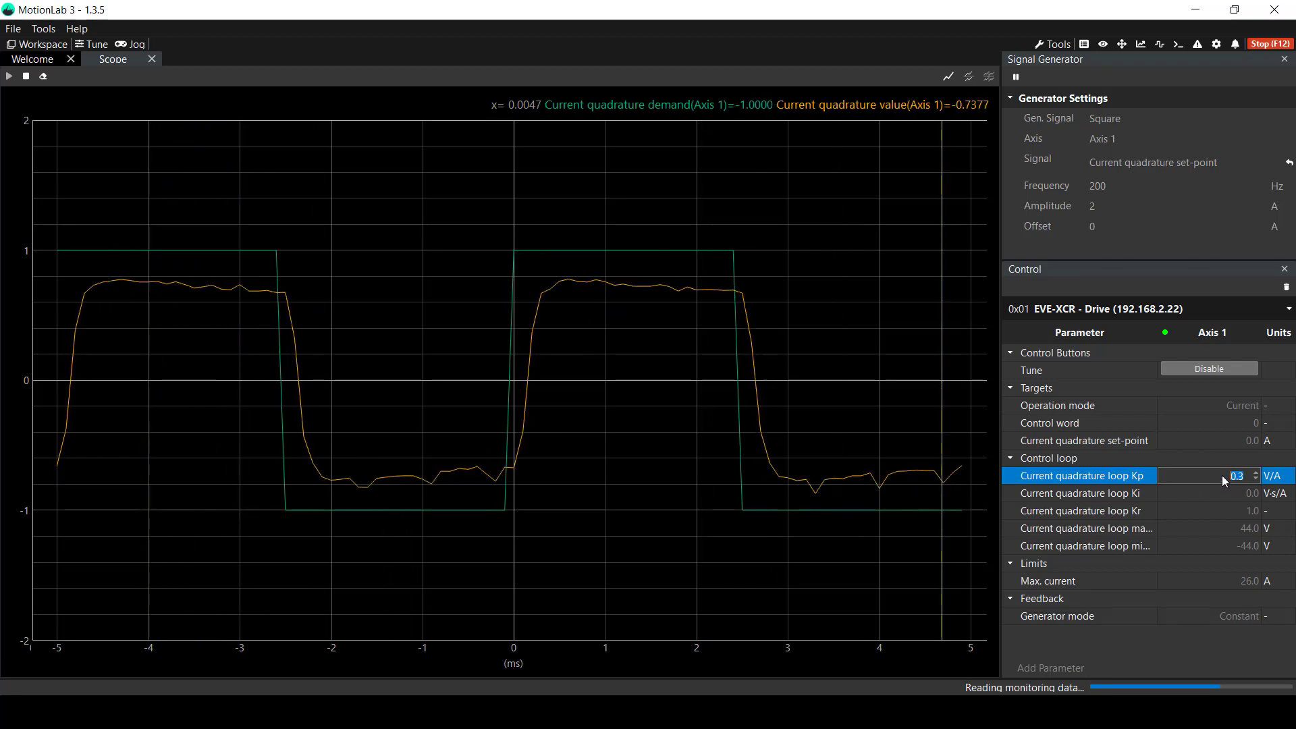
{"action": "type", "text": "0.4"}
{"action": "key", "text": "Return"}
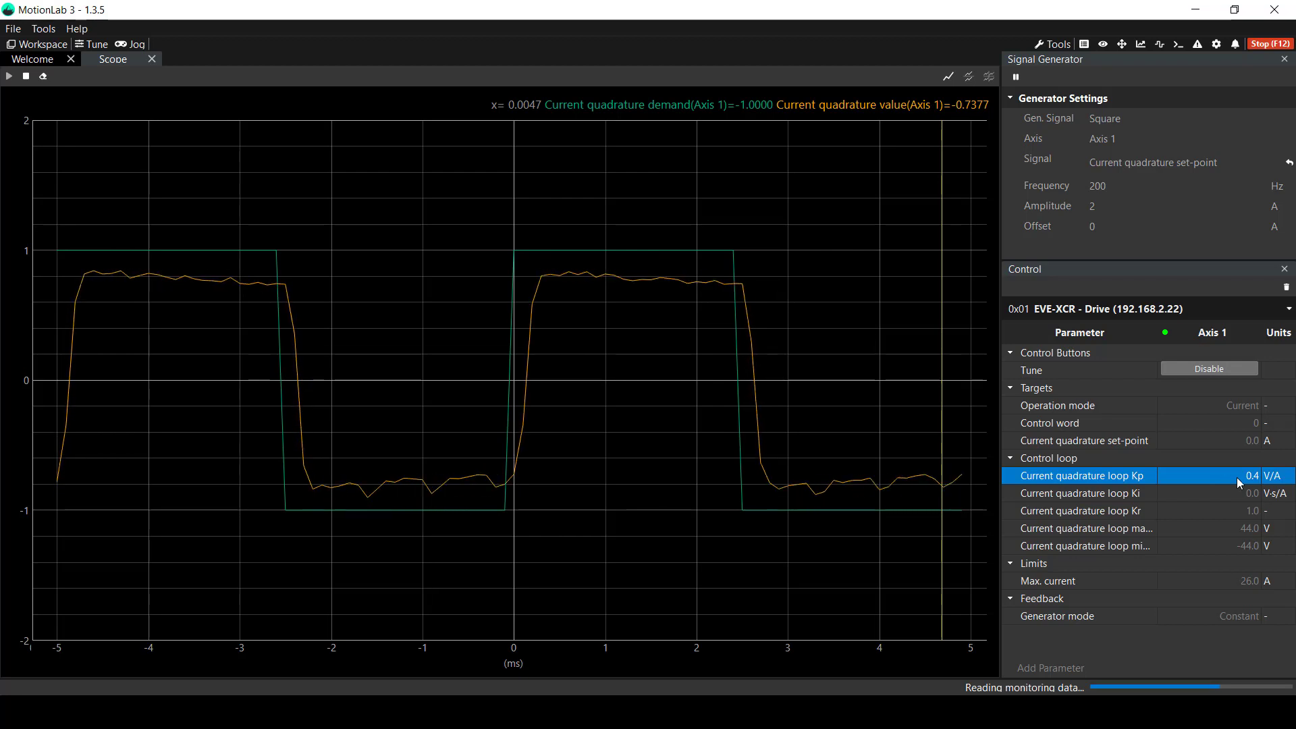
{"action": "double_click", "coordinate": [1238, 479]}
{"action": "type", "text": "0"}
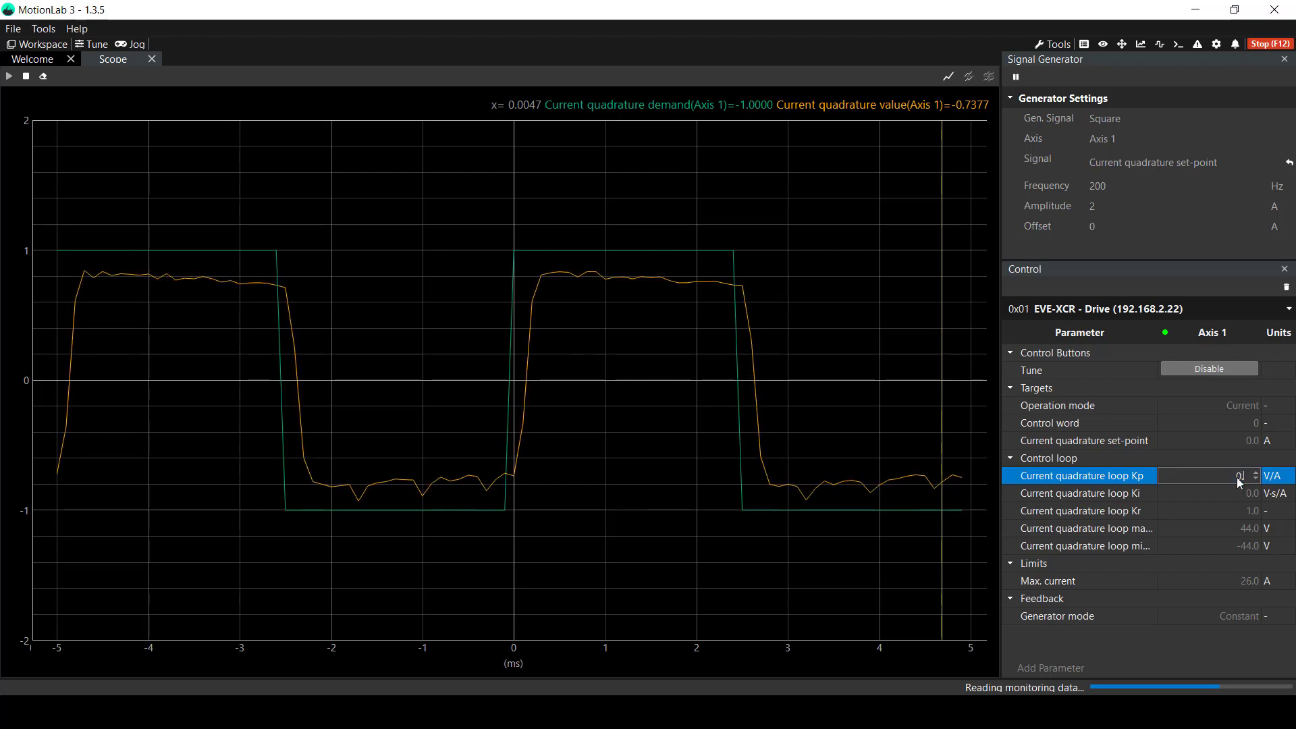
{"action": "type", "text": ".5"}
{"action": "key", "text": "Return"}
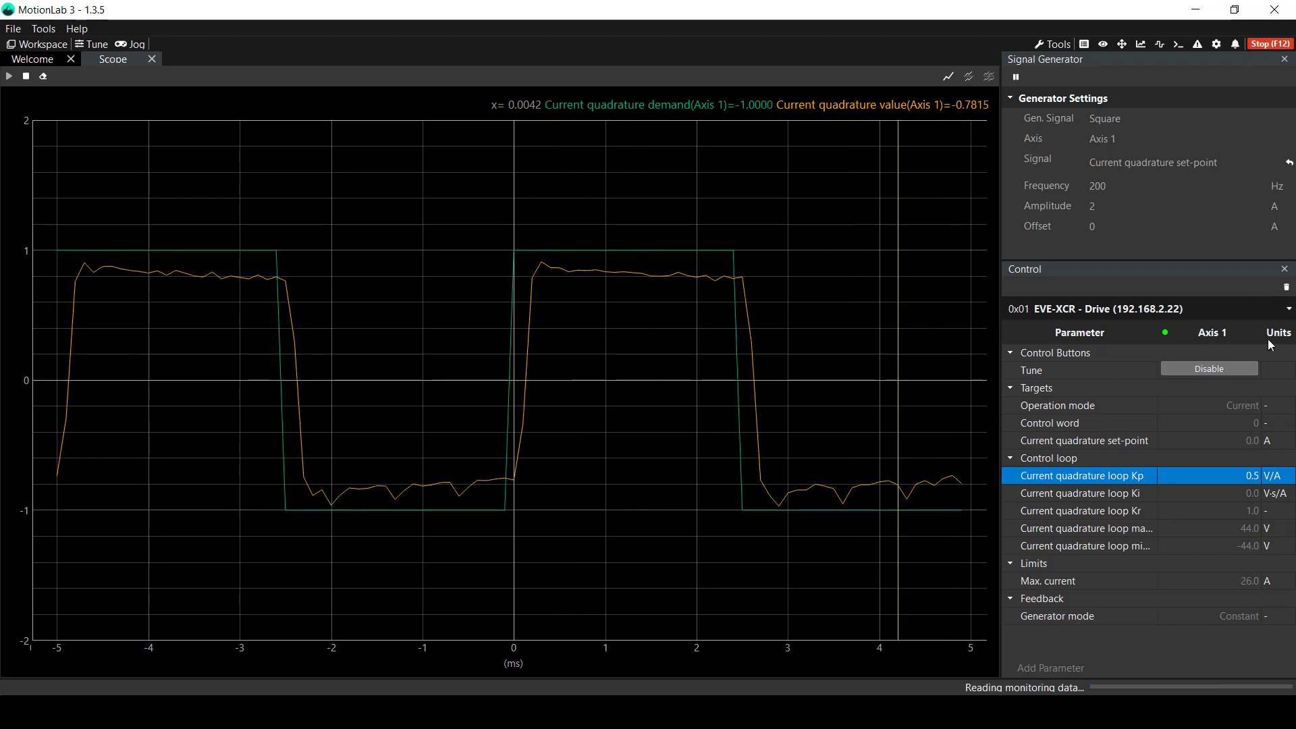
Step: Set the current quadrature loop Ki to 10 V·s/A
{"action": "double_click", "coordinate": [1250, 495]}
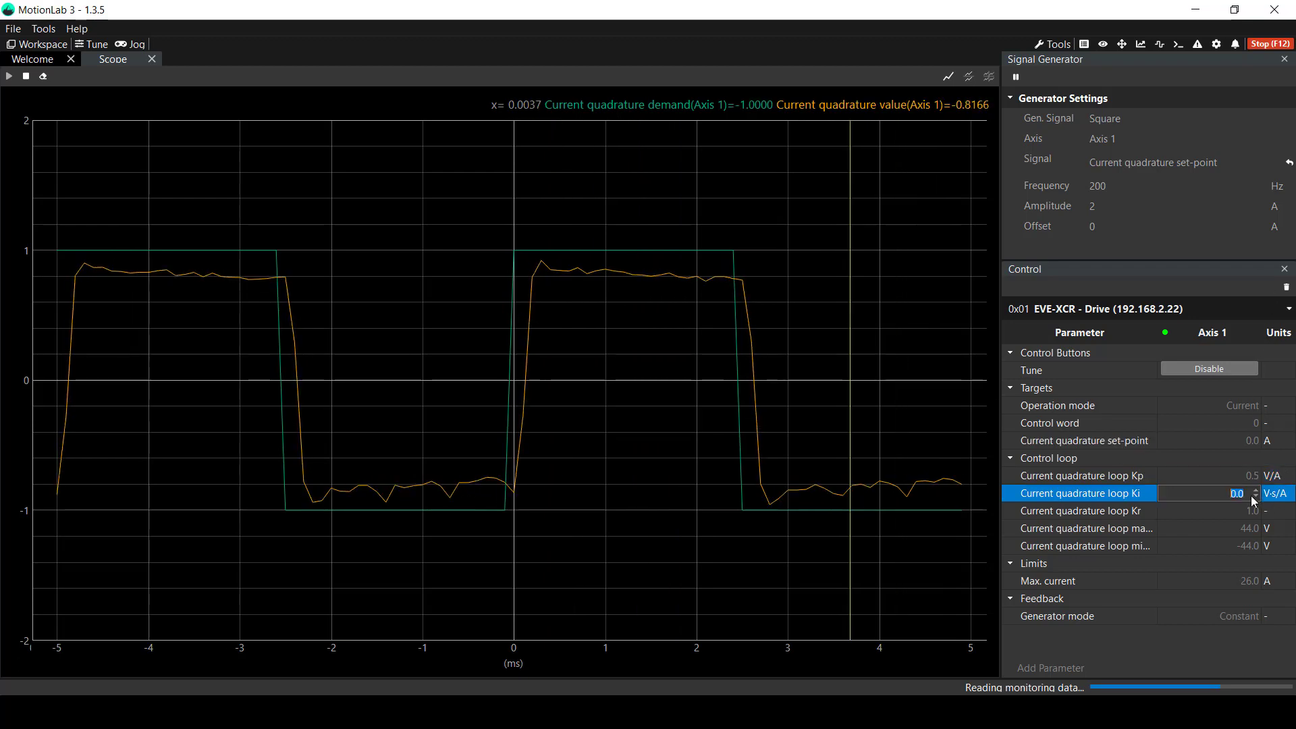
{"action": "type", "text": "10"}
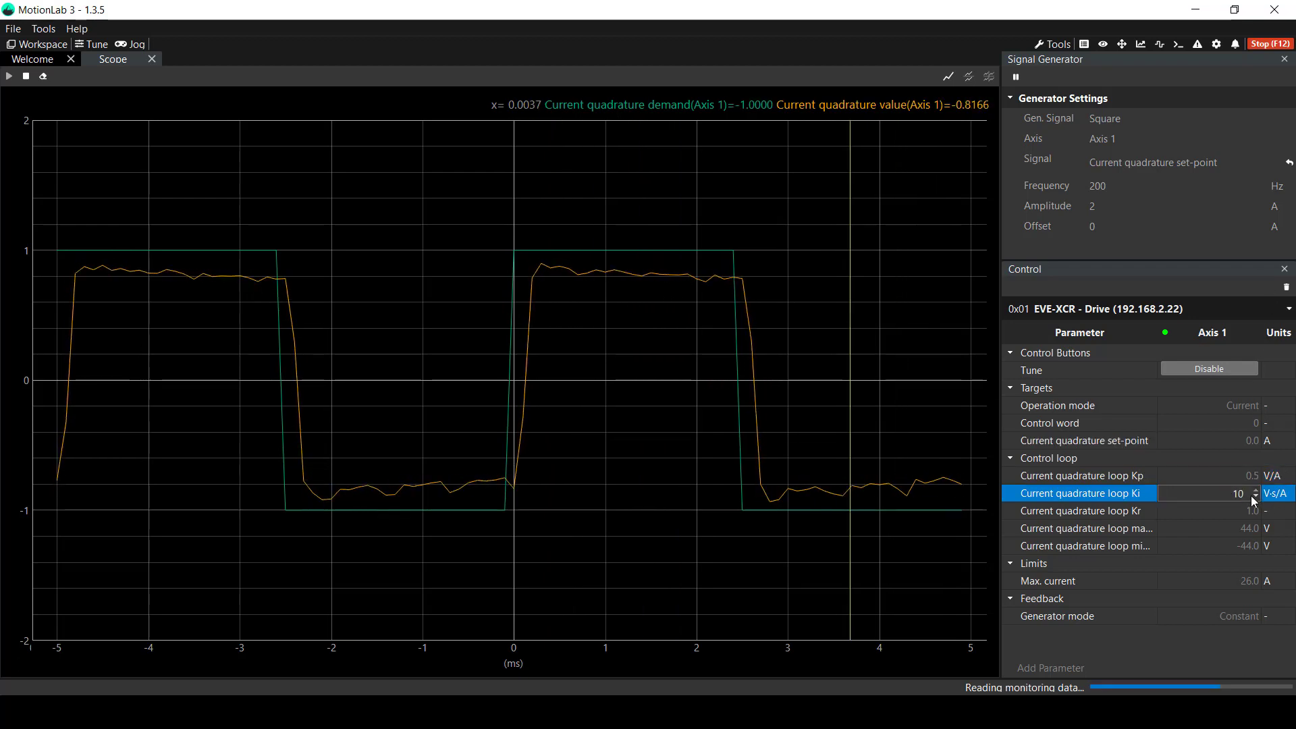
{"action": "key", "text": "Return"}
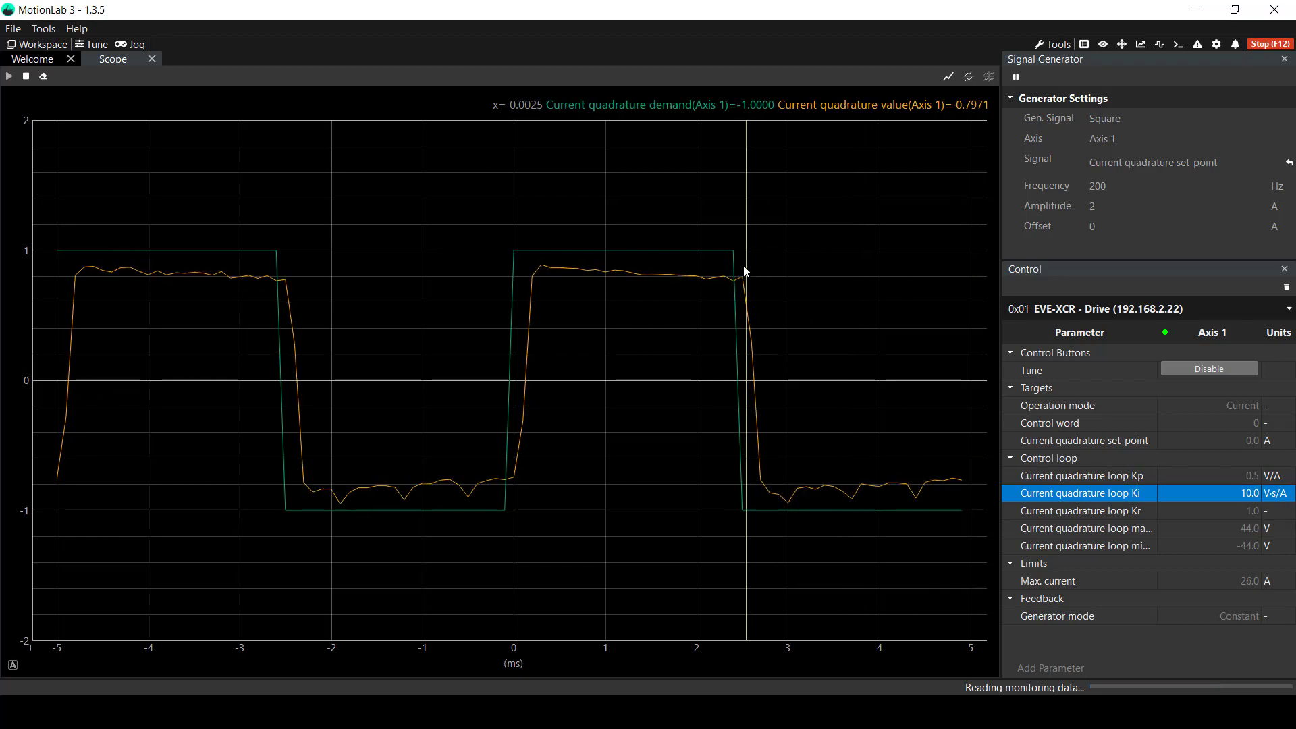
Step: Raise the current quadrature loop Ki to 100 V·s/A and then to 500 V·s/A
{"action": "double_click", "coordinate": [1237, 498]}
{"action": "type", "text": "100"}
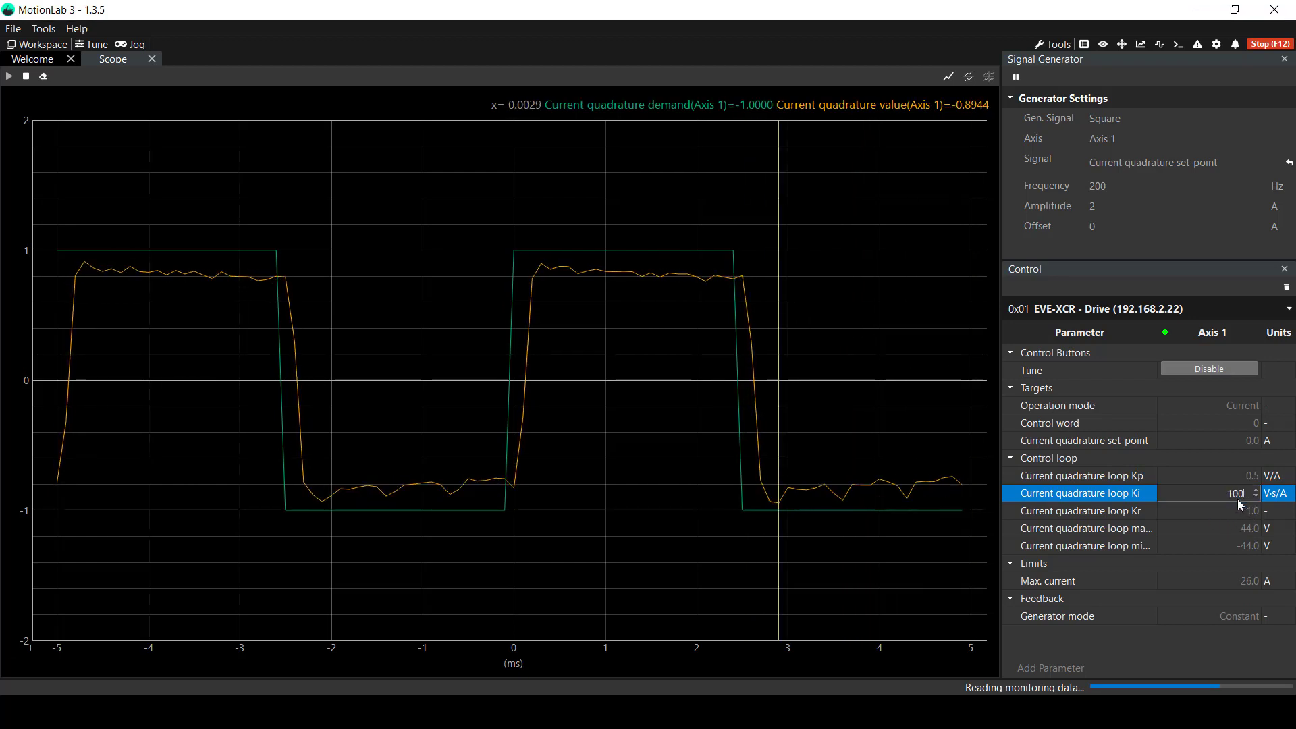
{"action": "key", "text": "Return"}
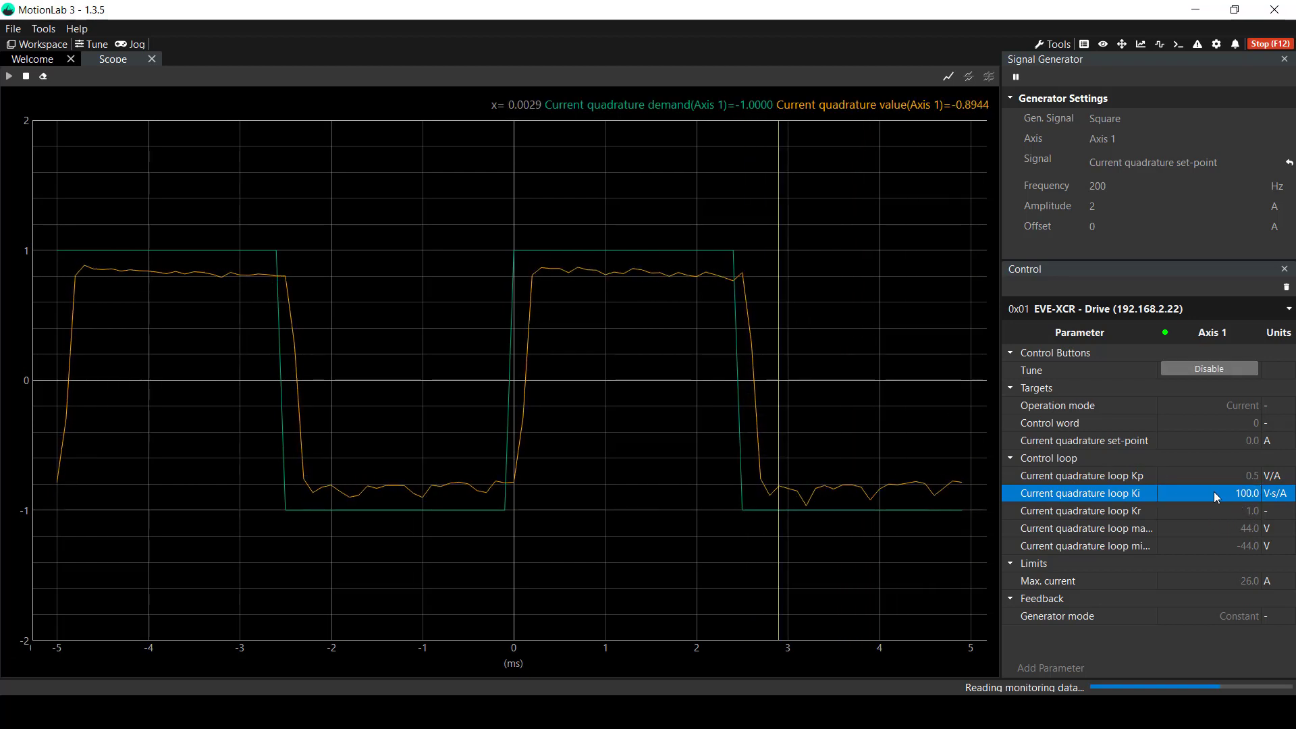
{"action": "double_click", "coordinate": [1213, 491]}
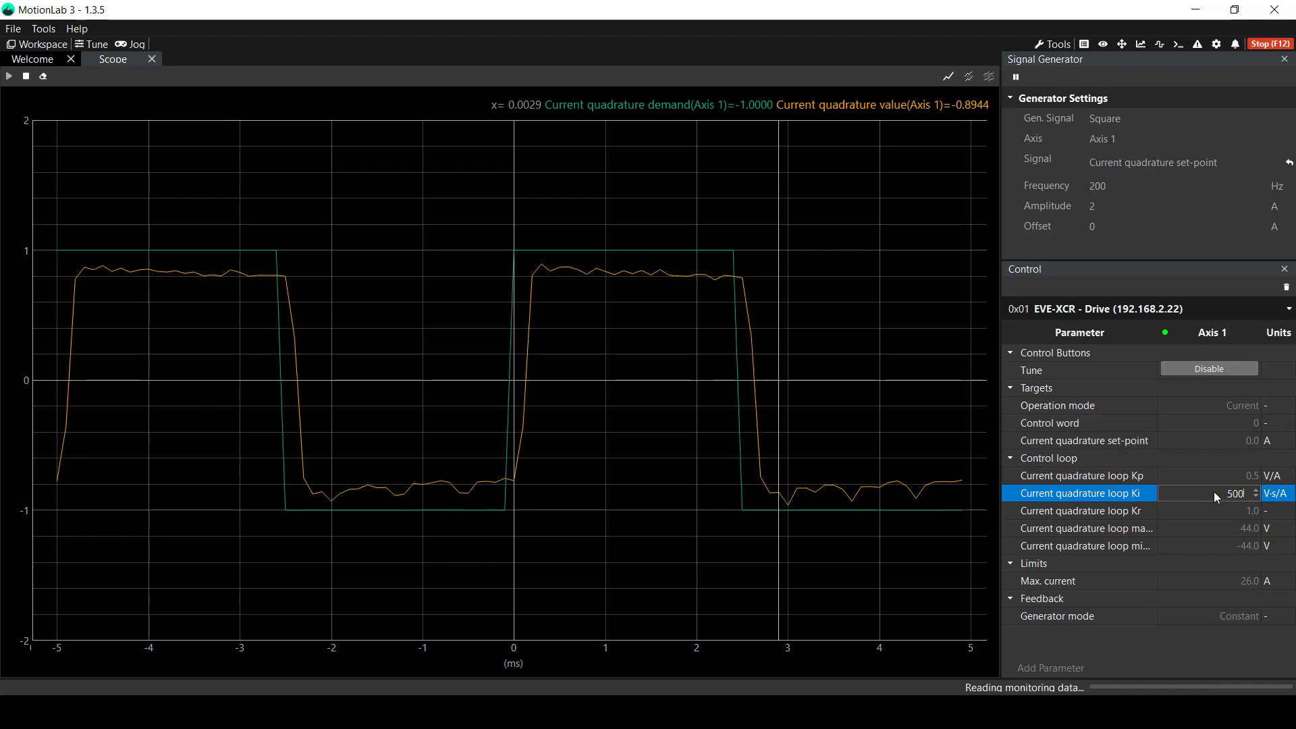
{"action": "type", "text": "500"}
{"action": "key", "text": "Return"}
Step: Raise the current quadrature loop Ki further to 1000 V·s/A and then to 2000 V·s/A
{"action": "double_click", "coordinate": [1214, 497]}
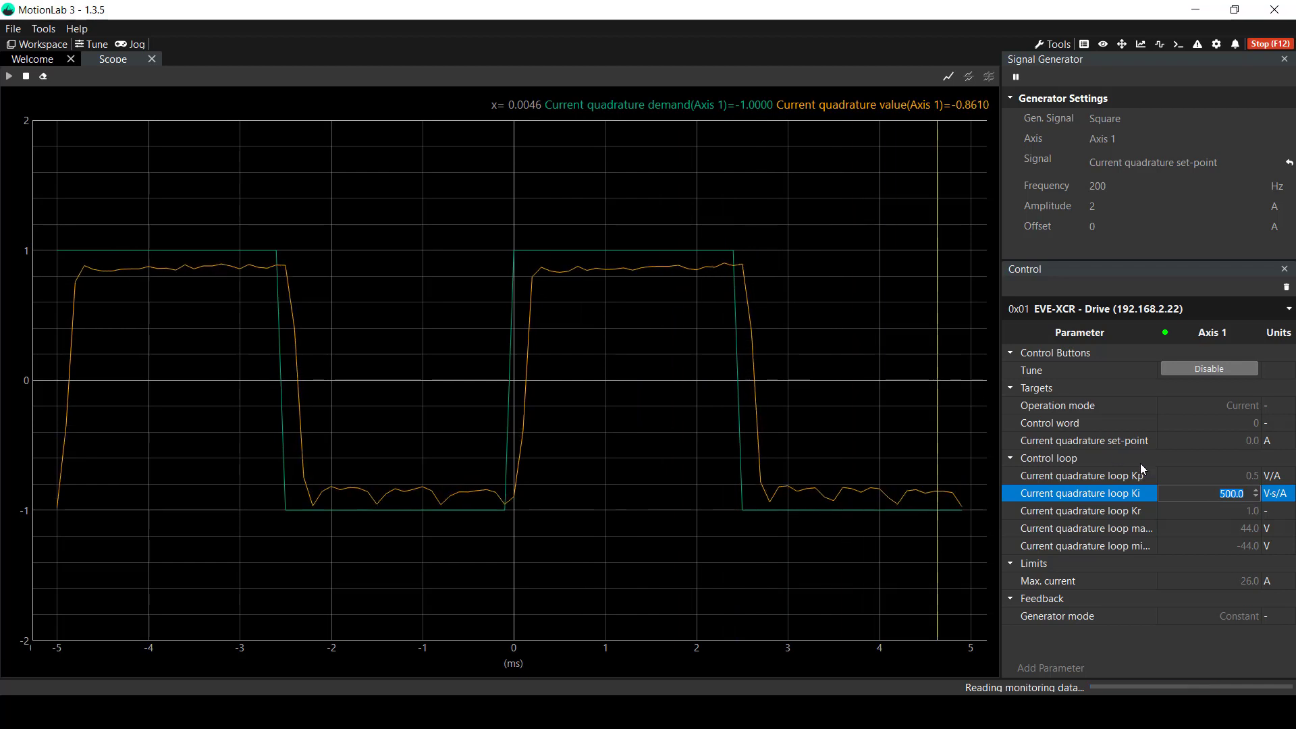
{"action": "type", "text": "1000"}
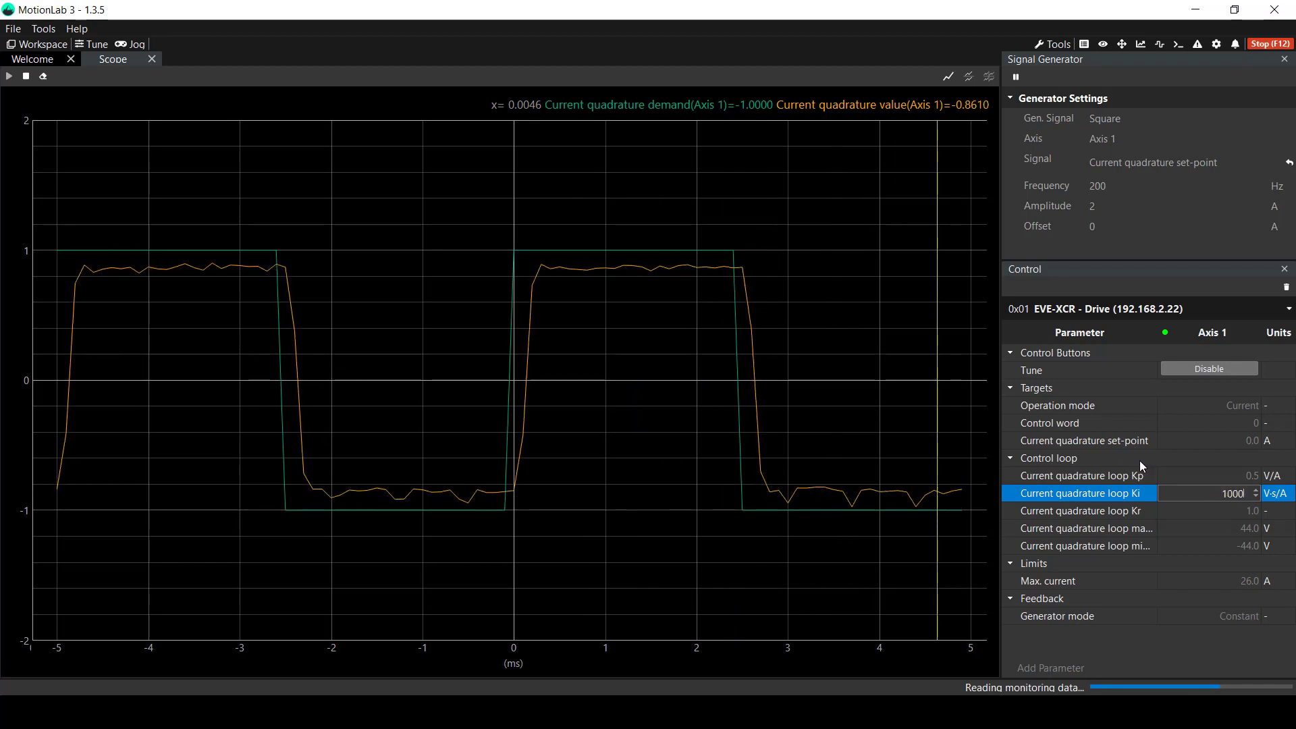
{"action": "key", "text": "Return"}
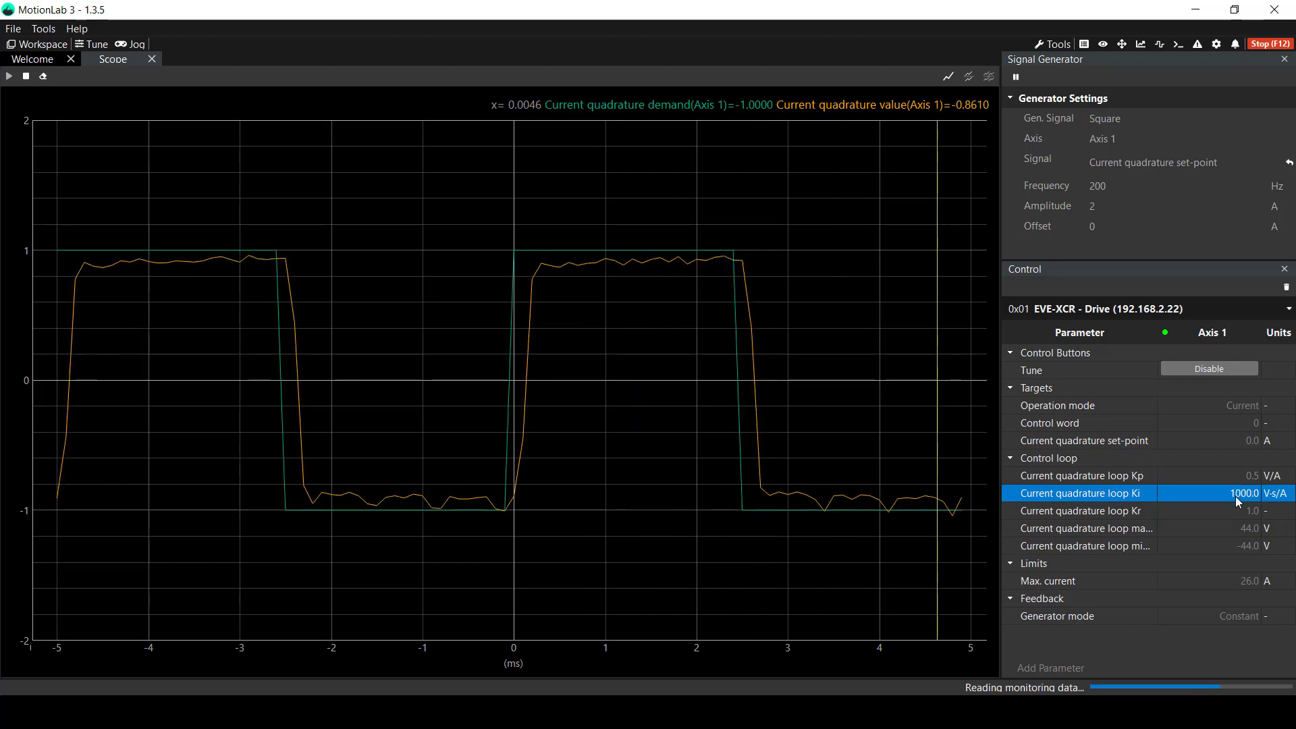
{"action": "type", "text": "2000"}
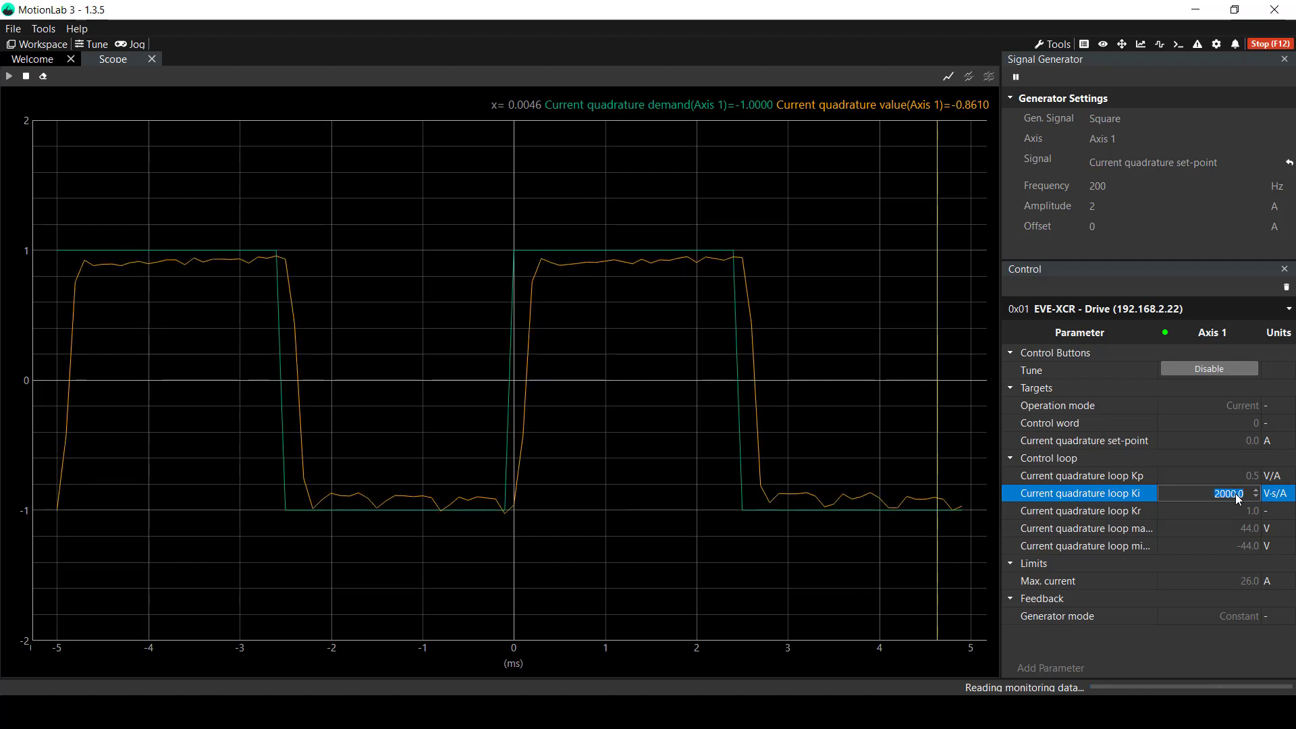
{"action": "key", "text": "Return"}
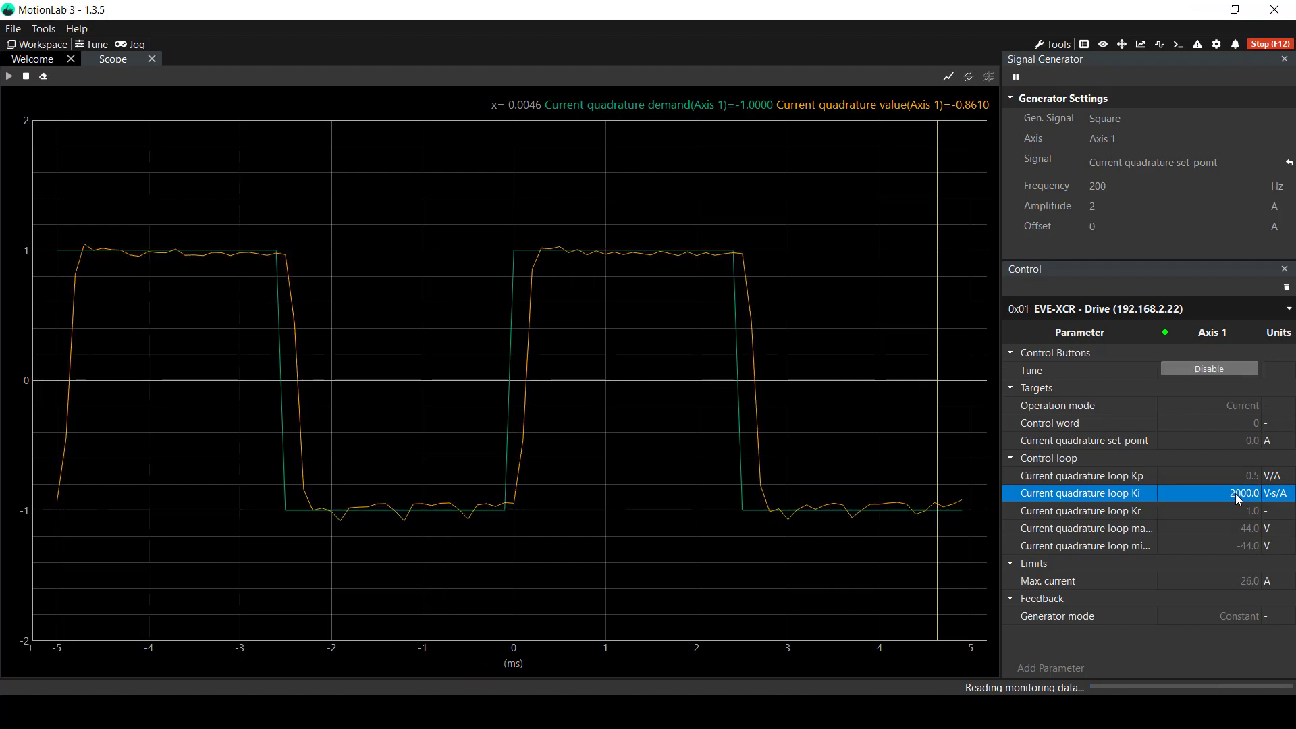
Step: Try a current quadrature loop Ki of 2500 V·s/A, then return it to 2000 V·s/A
{"action": "left_click", "coordinate": [1236, 496]}
{"action": "type", "text": "250"}
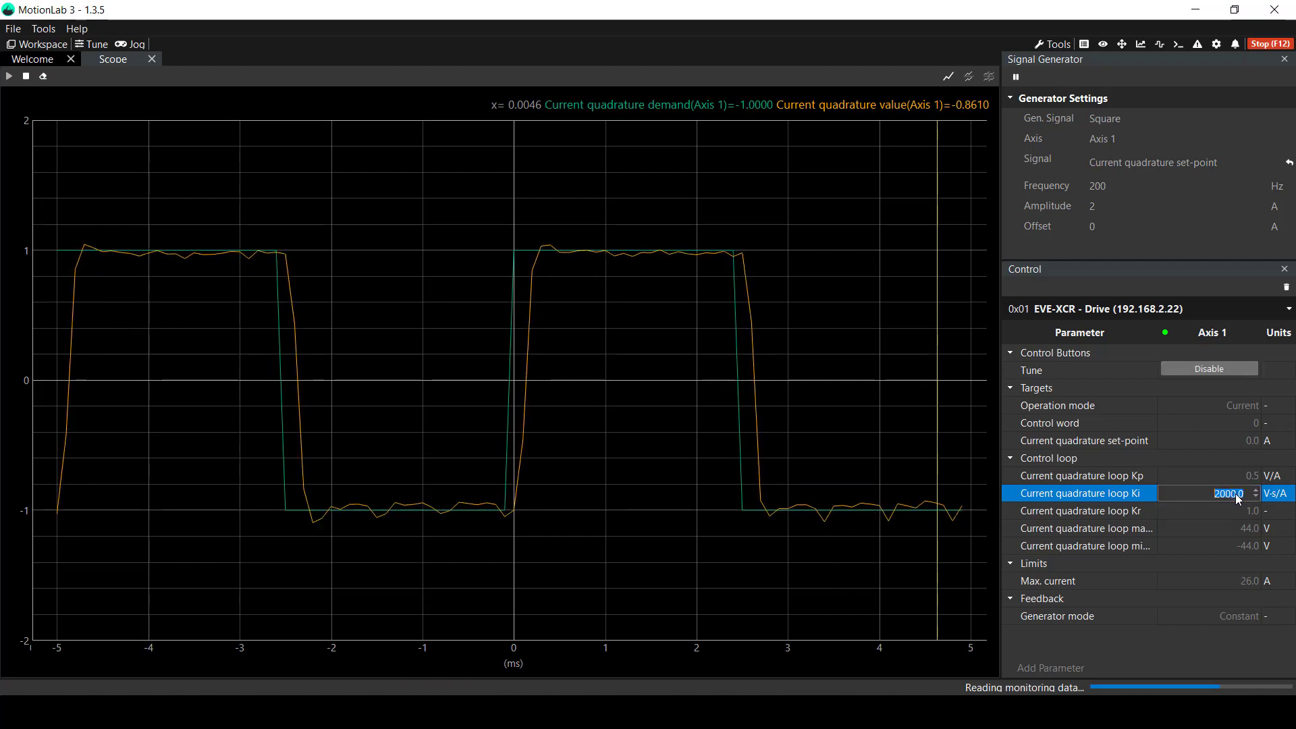
{"action": "type", "text": "0"}
{"action": "key", "text": "Return"}
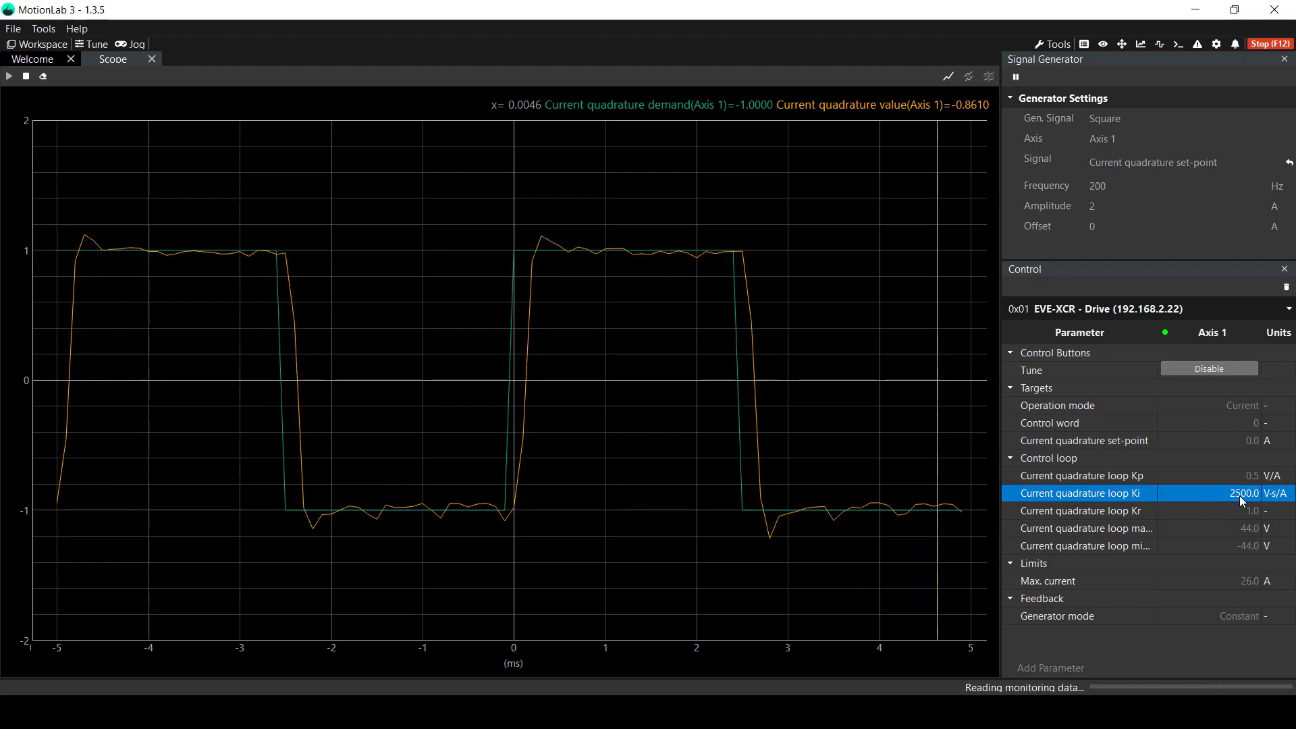
{"action": "type", "text": "2000"}
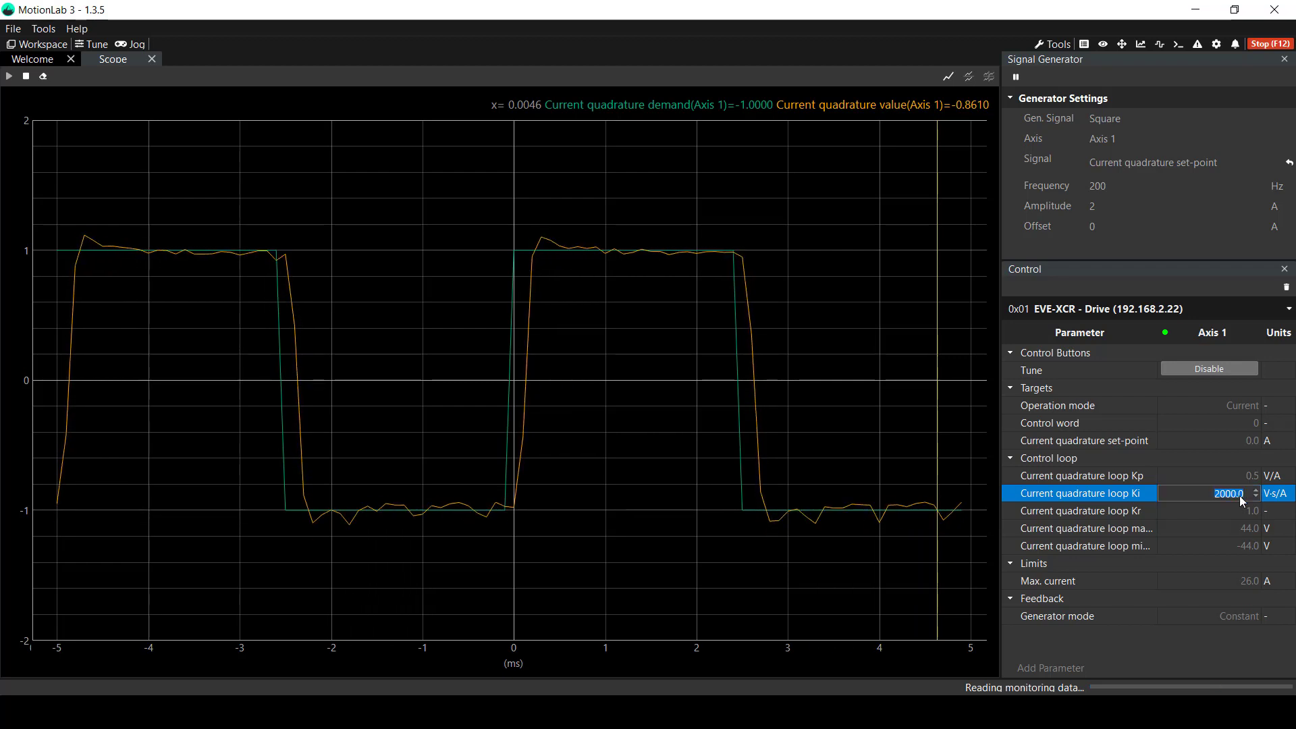
{"action": "key", "text": "Return"}
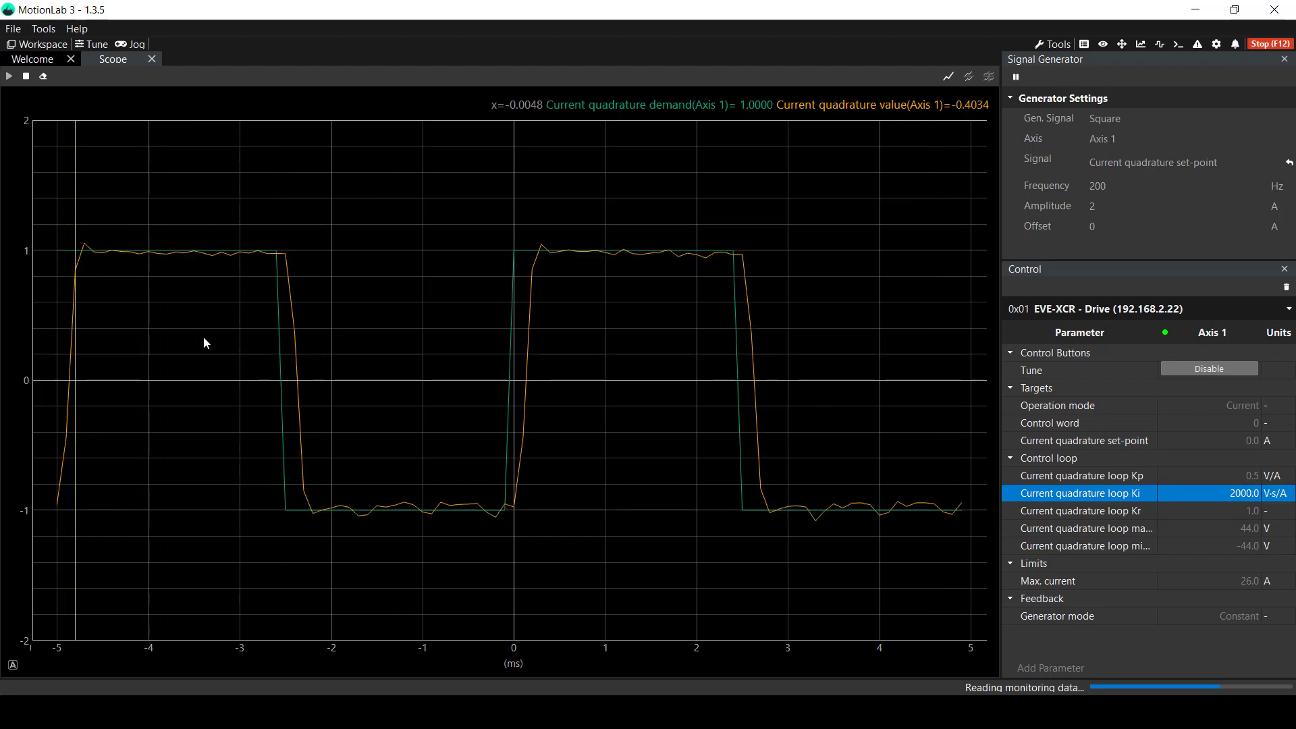
Step: Disable tuning on Axis 1 and switch to the Current Direct Tuning workspace
{"action": "left_click", "coordinate": [1184, 370]}
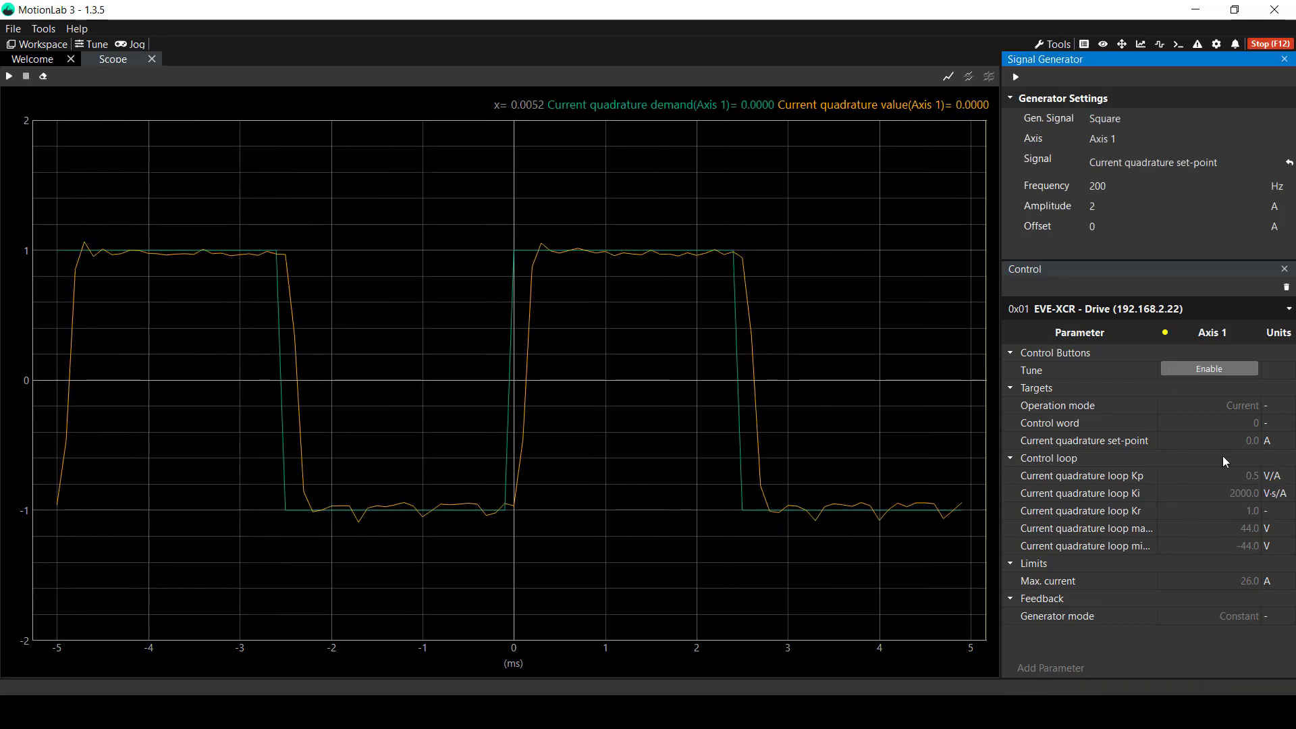
{"action": "left_click", "coordinate": [1204, 474]}
{"action": "left_click", "coordinate": [1209, 490]}
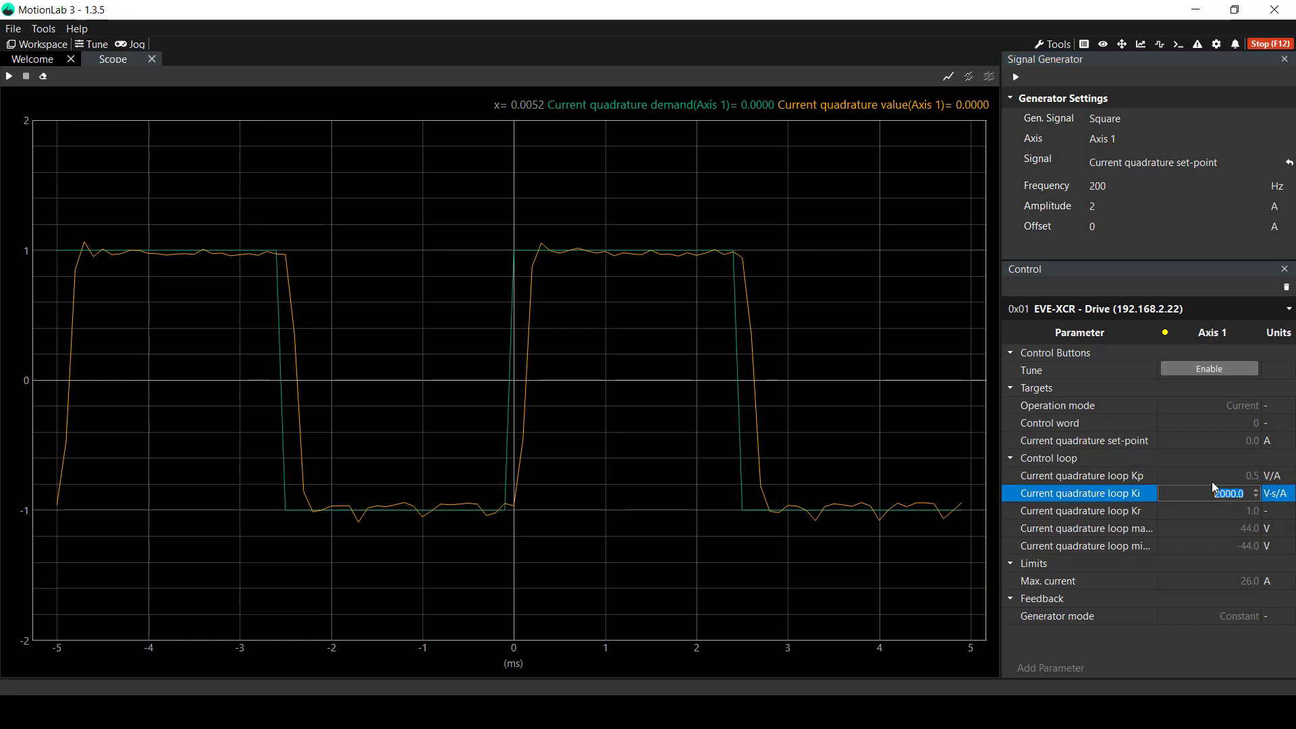
{"action": "left_click", "coordinate": [92, 46]}
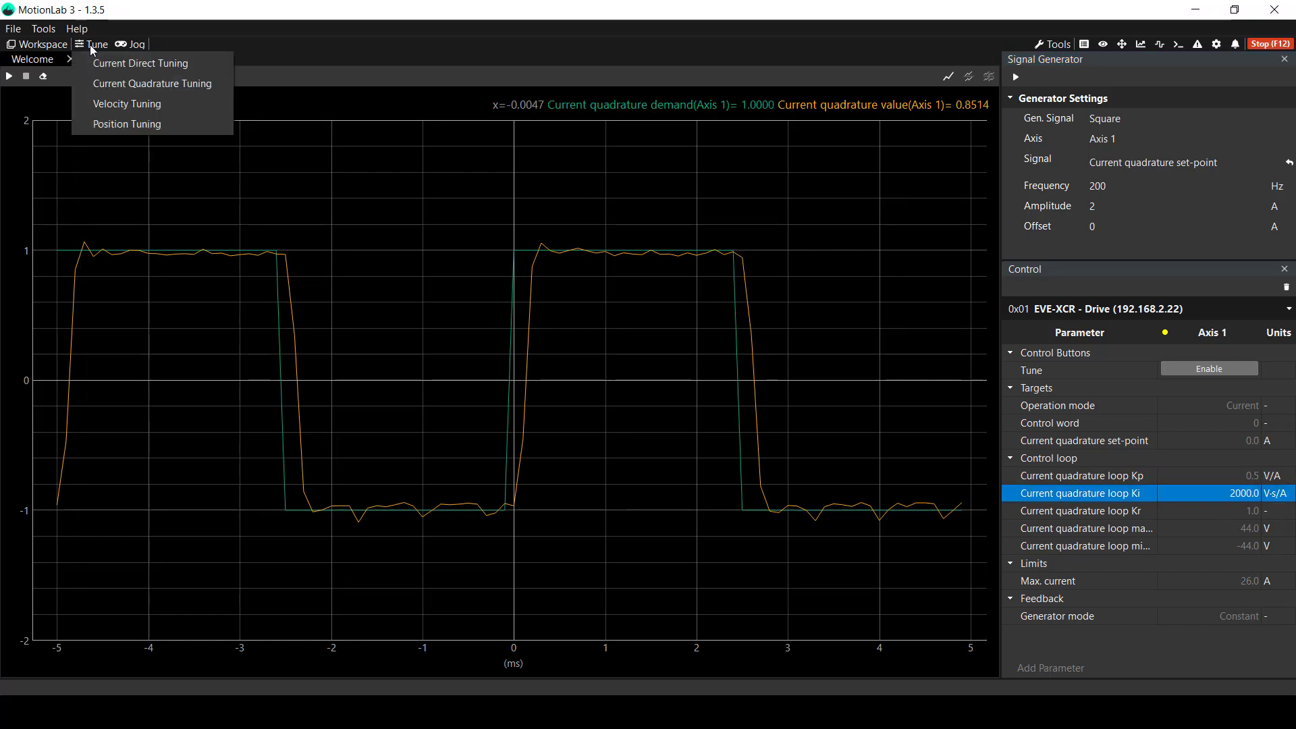
{"action": "left_click", "coordinate": [112, 65]}
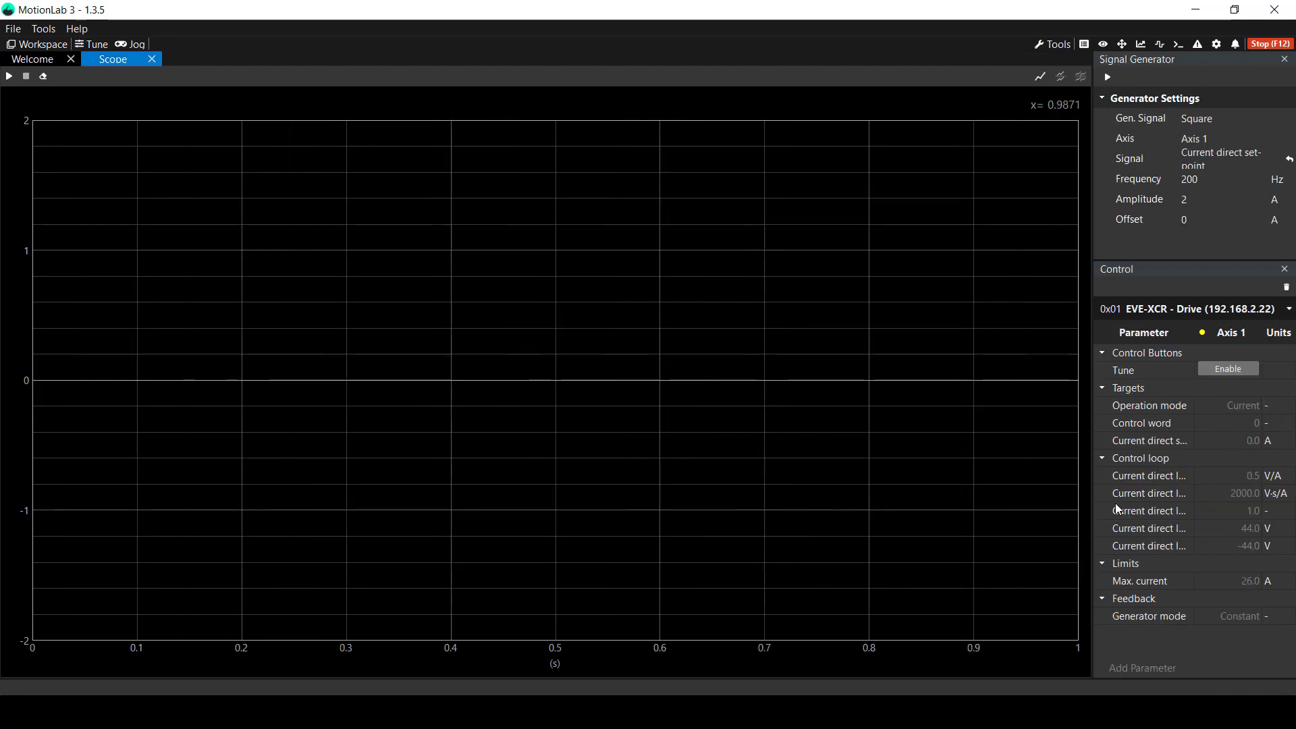
Step: Enter 0.5 V/A for the current direct loop Kp and 2000 V·s/A for its Ki, and enable tuning on Axis 1
{"action": "left_click", "coordinate": [1233, 475]}
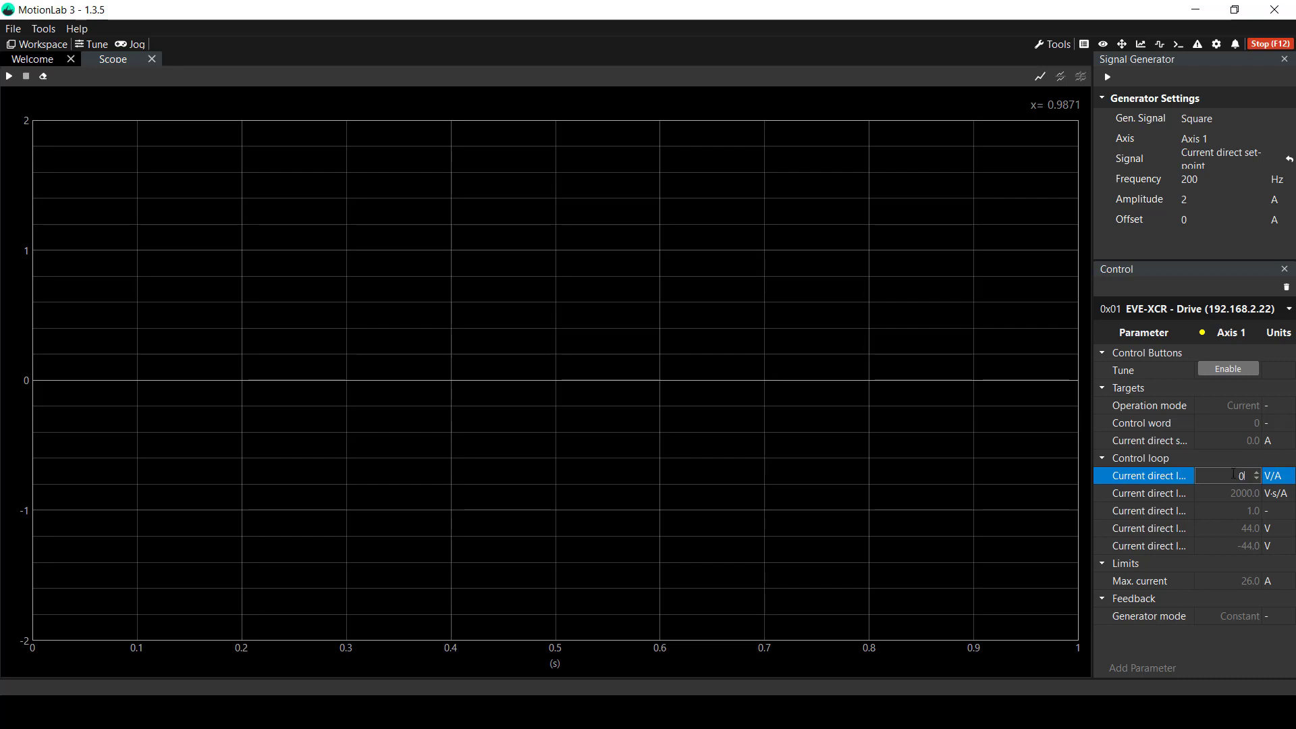
{"action": "key", "text": "Return"}
{"action": "left_click", "coordinate": [1227, 495]}
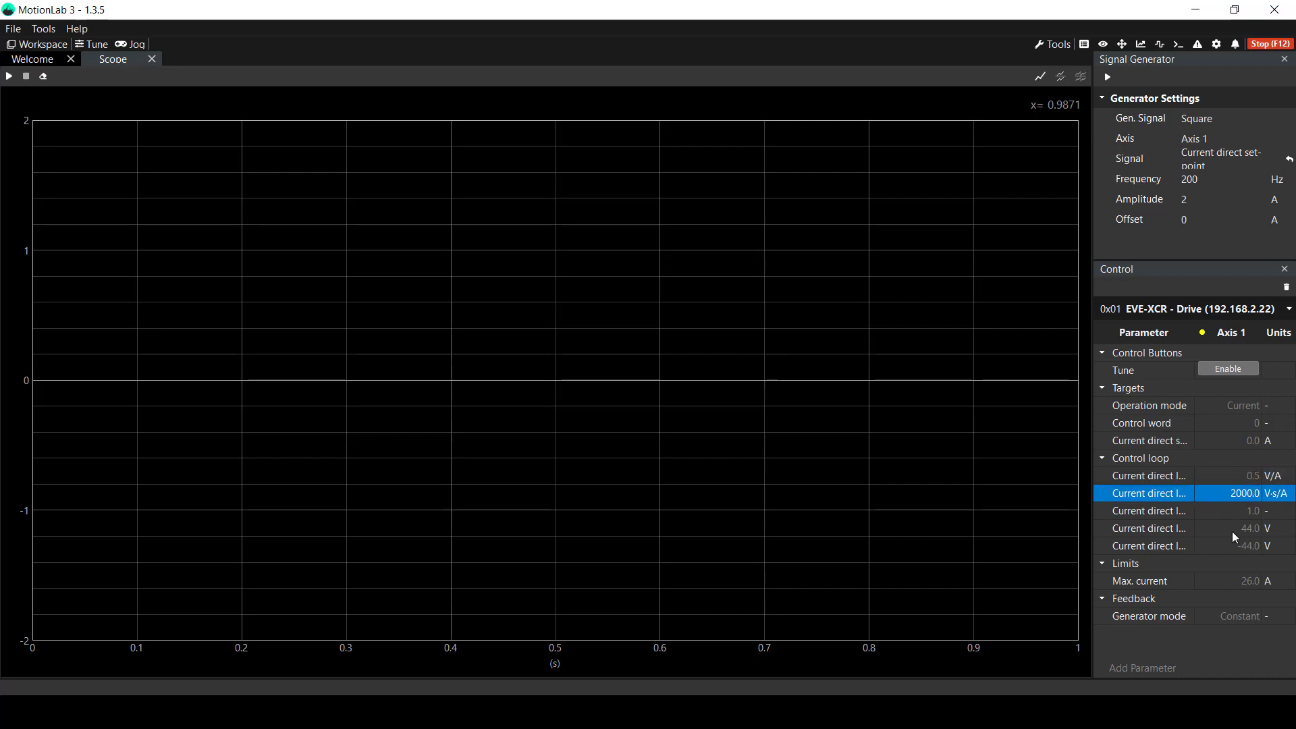
{"action": "left_click", "coordinate": [1226, 369]}
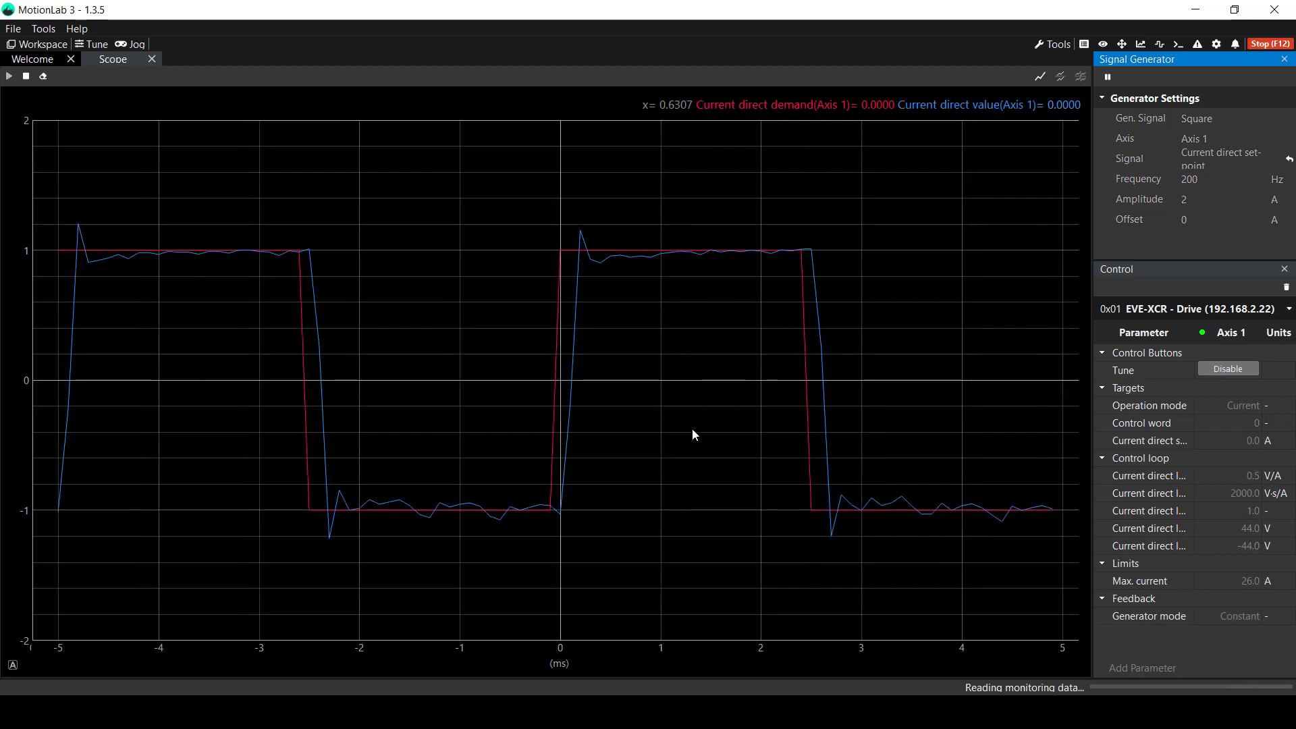